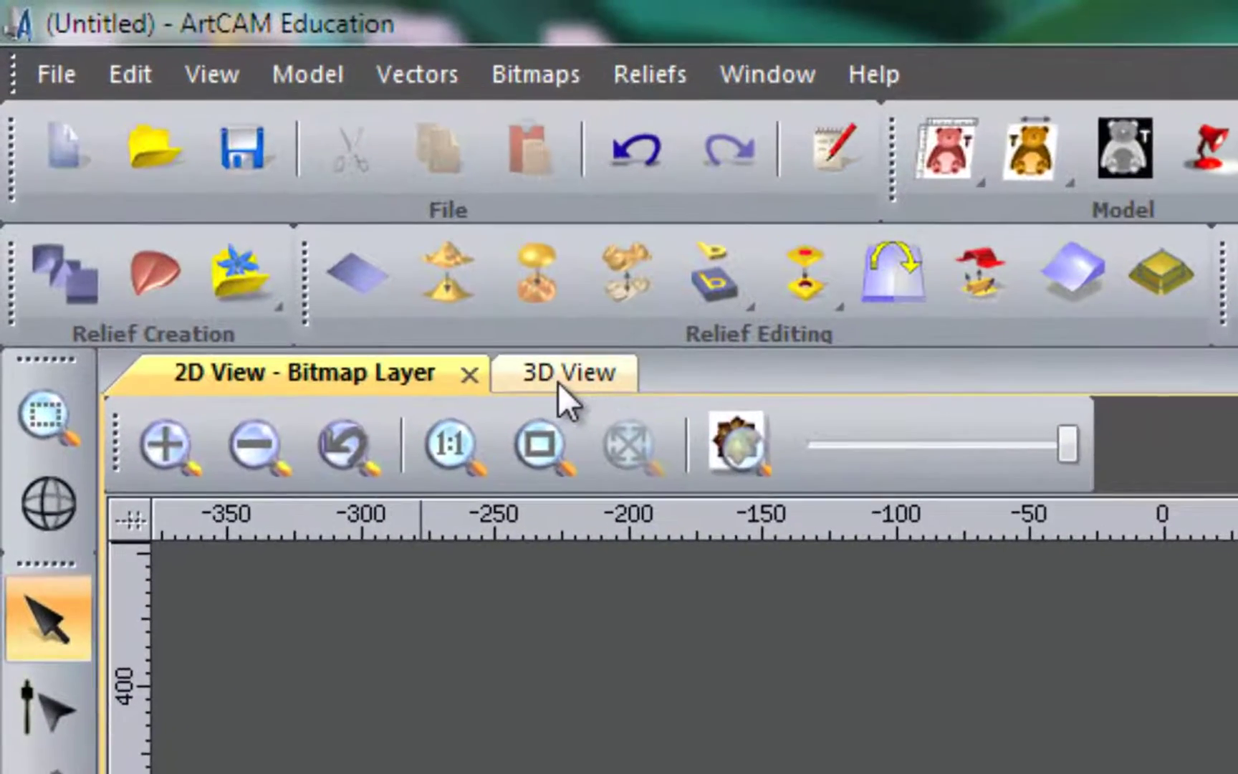
- Show the flat 400 x 300 mm plate and its BLOODHOUND, car and star outlines in 3D, tilted in perspective
left_click(437, 287)
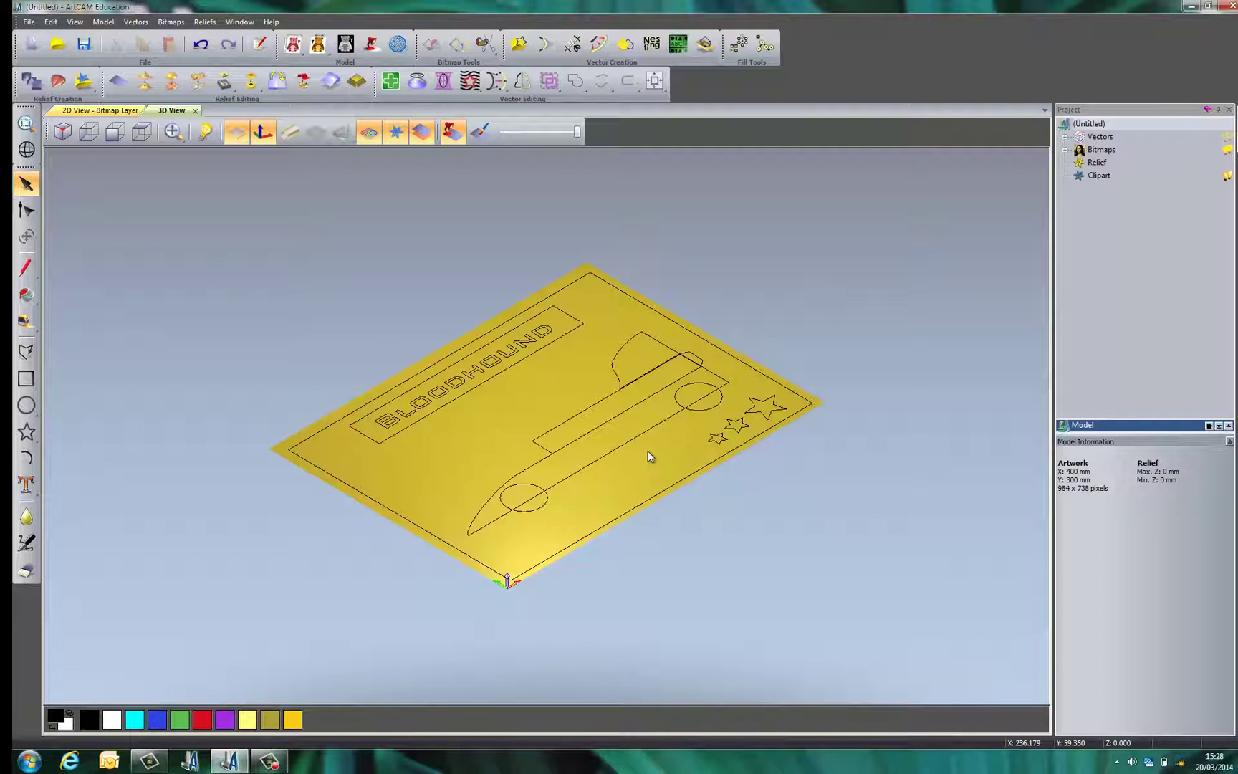
left_click_drag(647, 452, 497, 479)
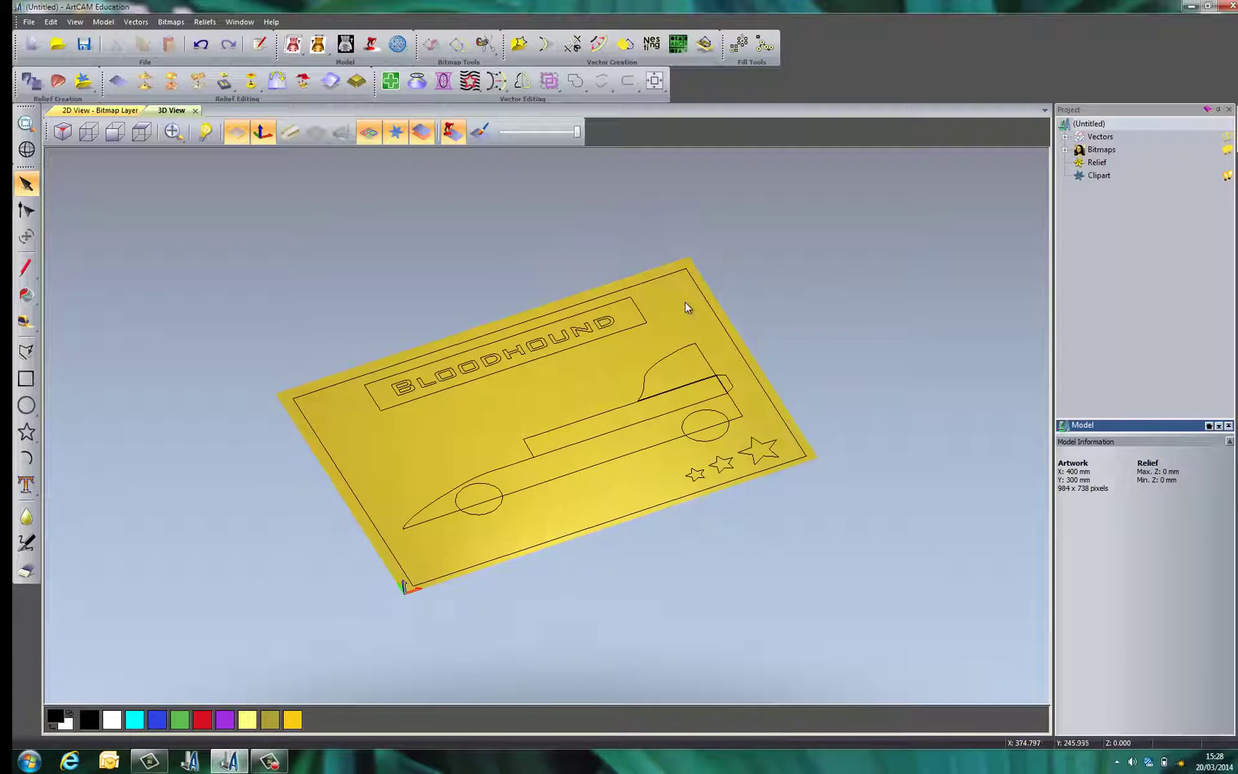
scroll(469, 392, "up", 1)
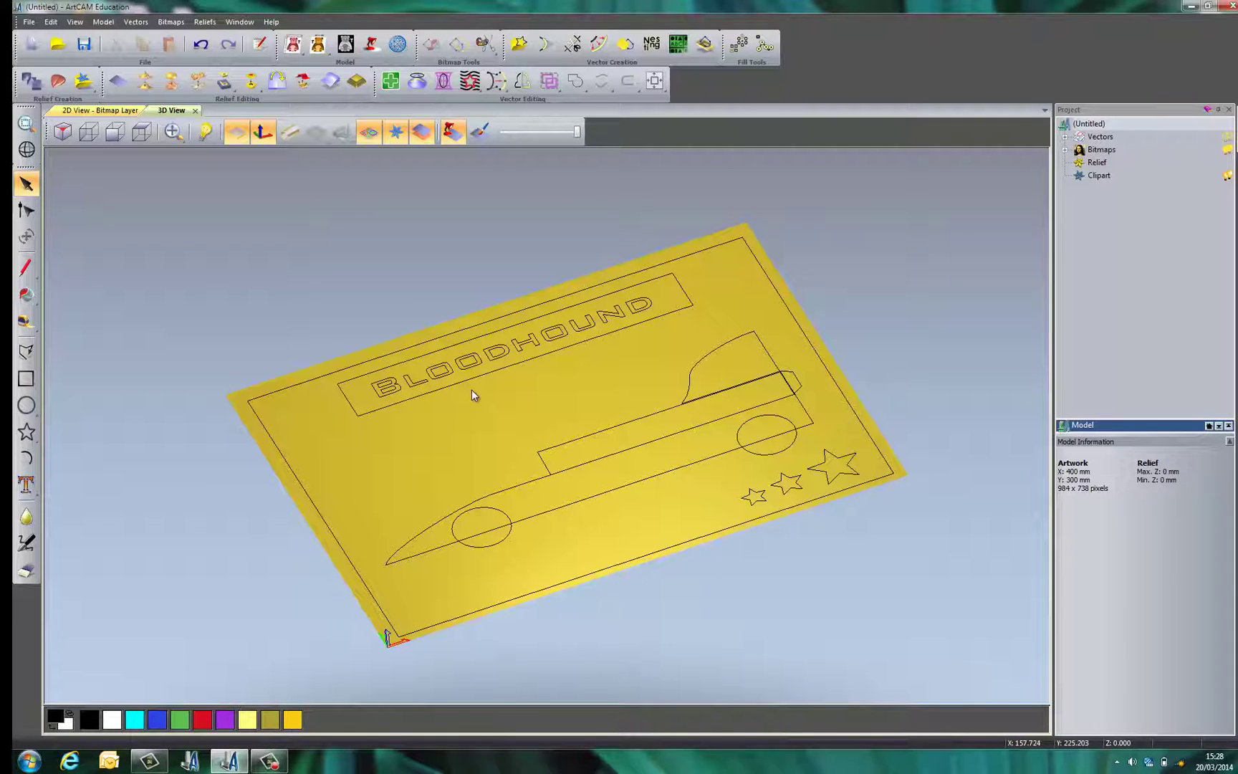
- Add a 10 mm start-height slab inside the plate border via the Shape Editor and check its thickness
left_click(254, 412)
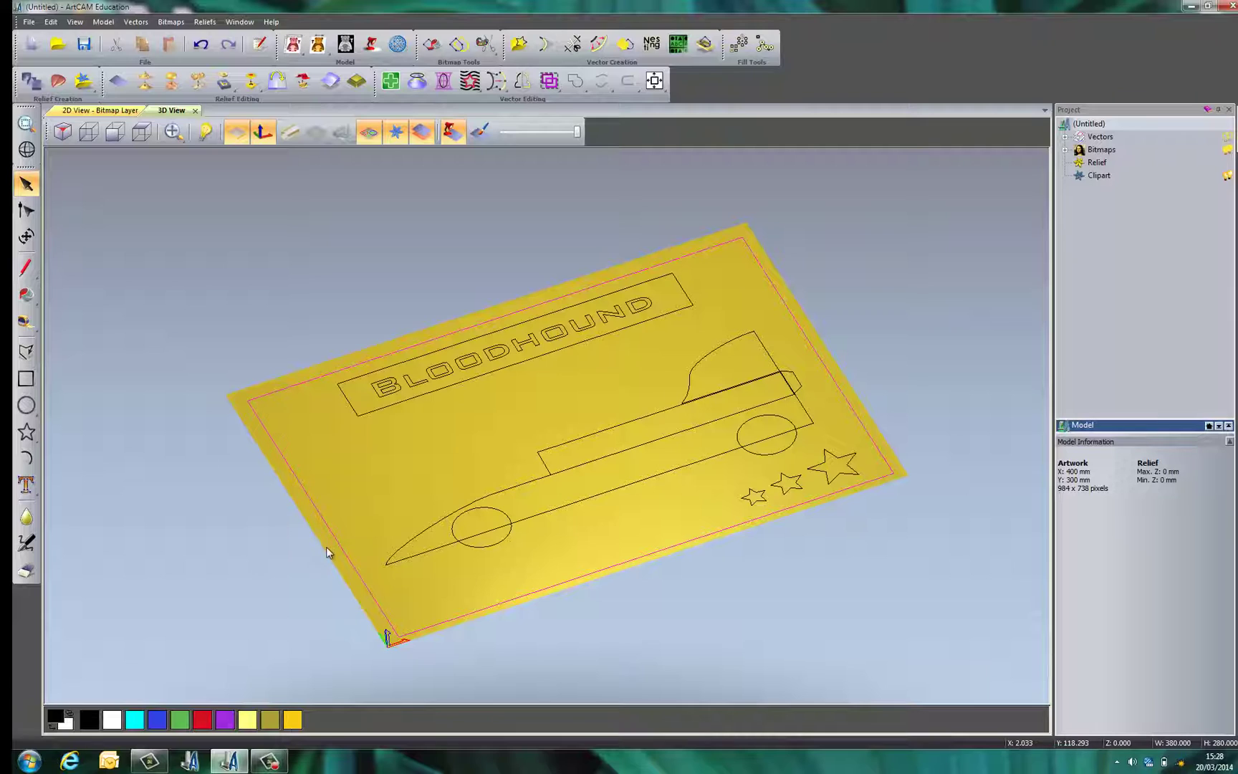
double_click(263, 423)
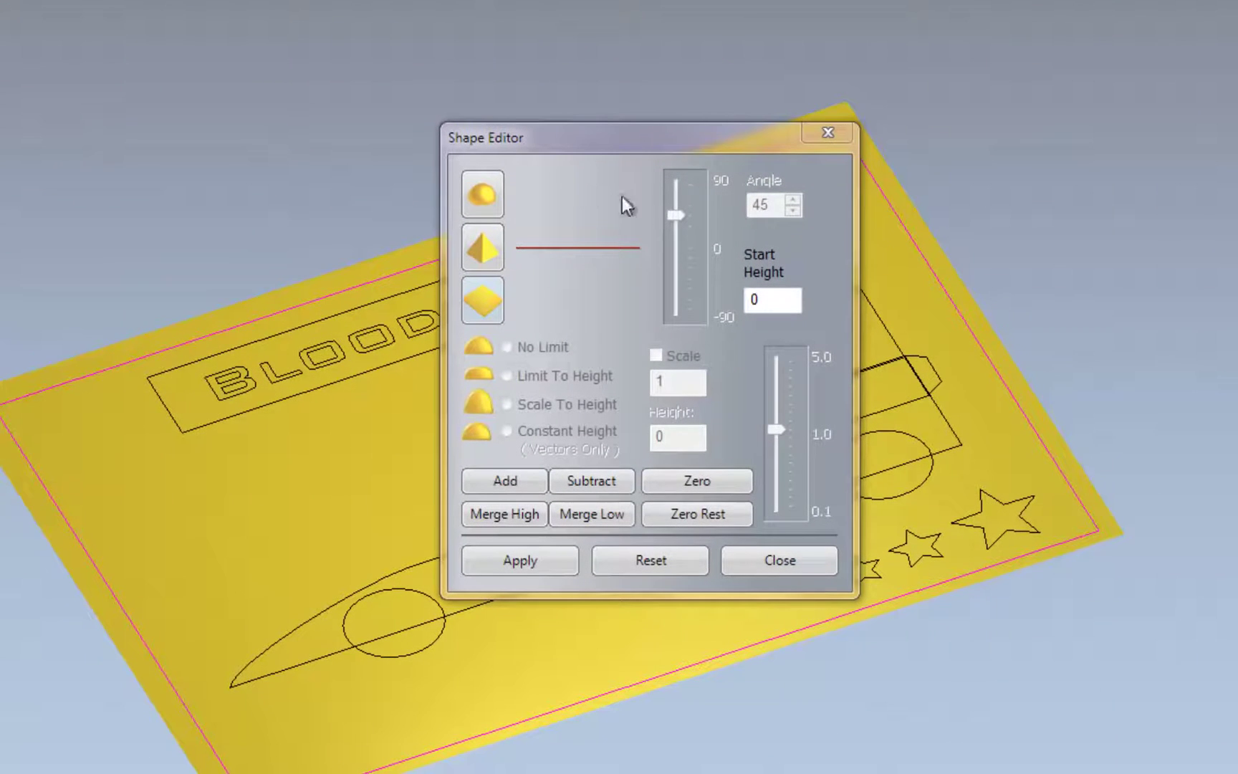
left_click_drag(788, 301, 736, 294)
left_click_drag(765, 298, 728, 298)
left_click(490, 487)
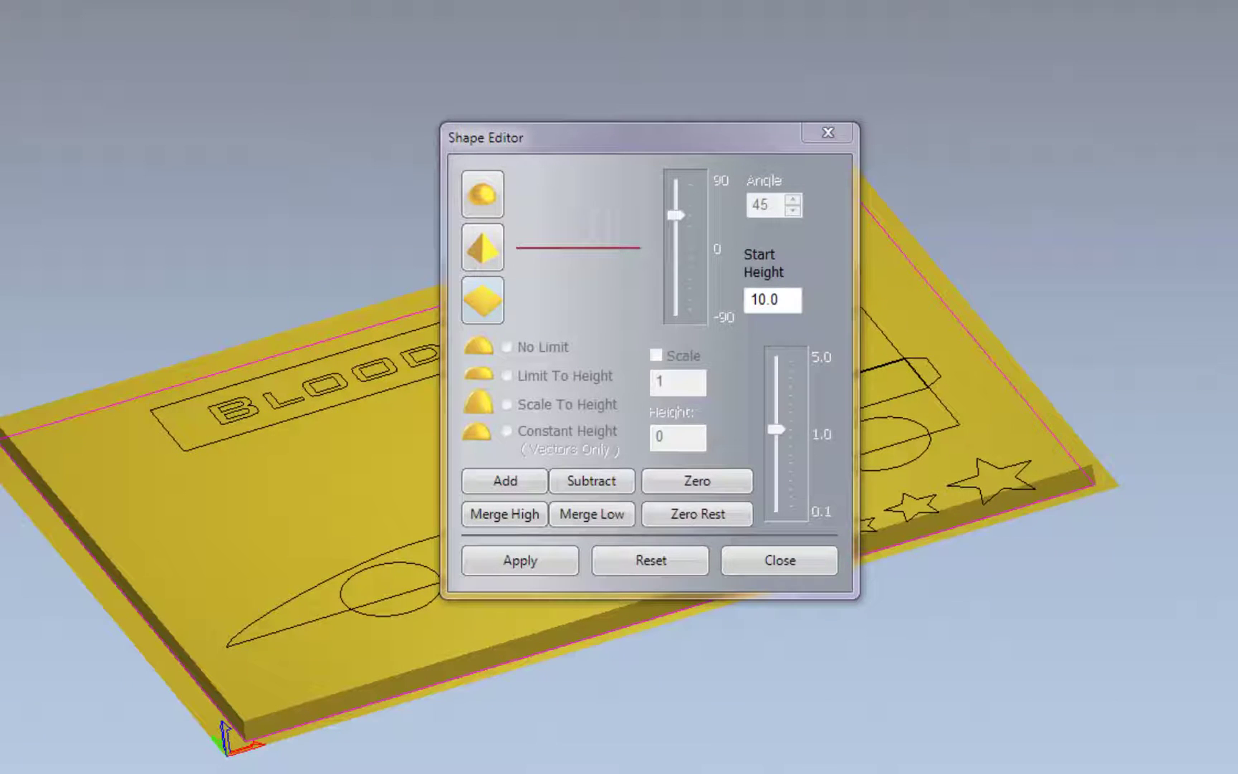
left_click_drag(763, 139, 1237, 135)
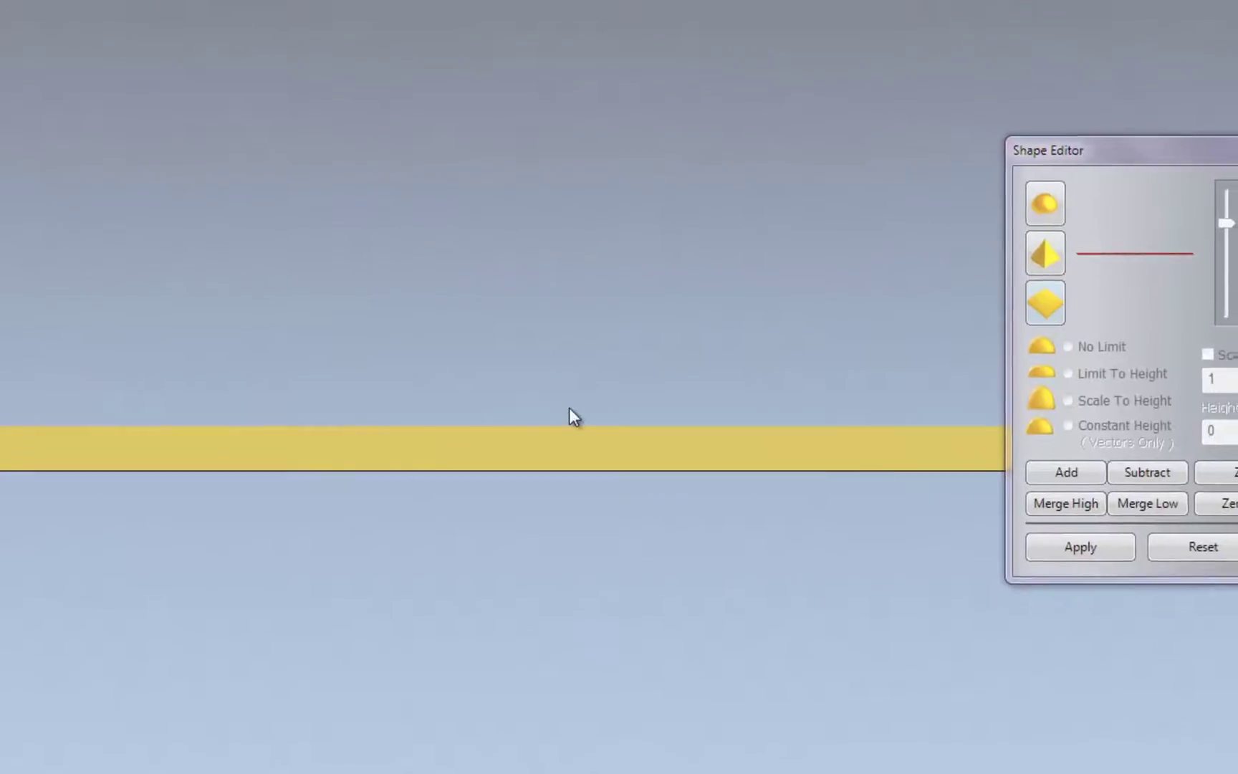
left_click_drag(569, 412, 590, 478)
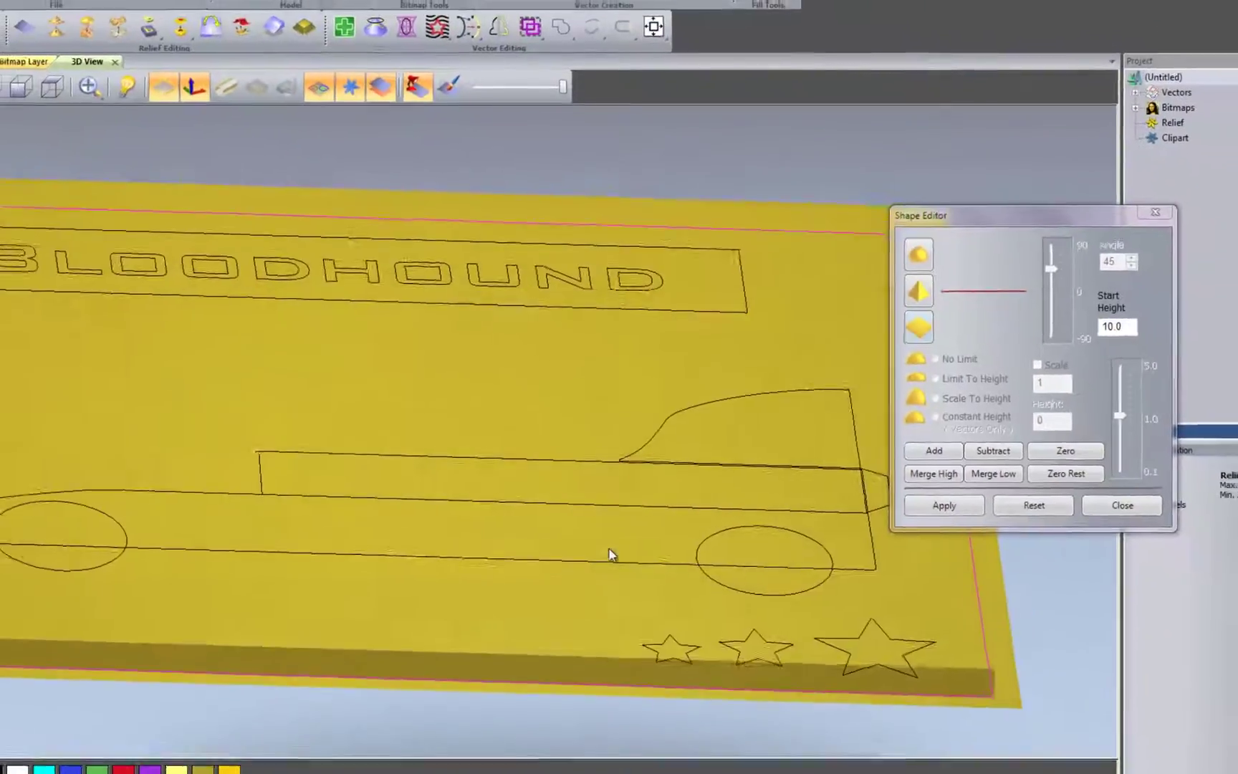
mouse_move(611, 553)
left_mouse_down()
mouse_move(599, 561)
mouse_move(599, 547)
left_mouse_up()
left_click_drag(129, 533, 157, 584)
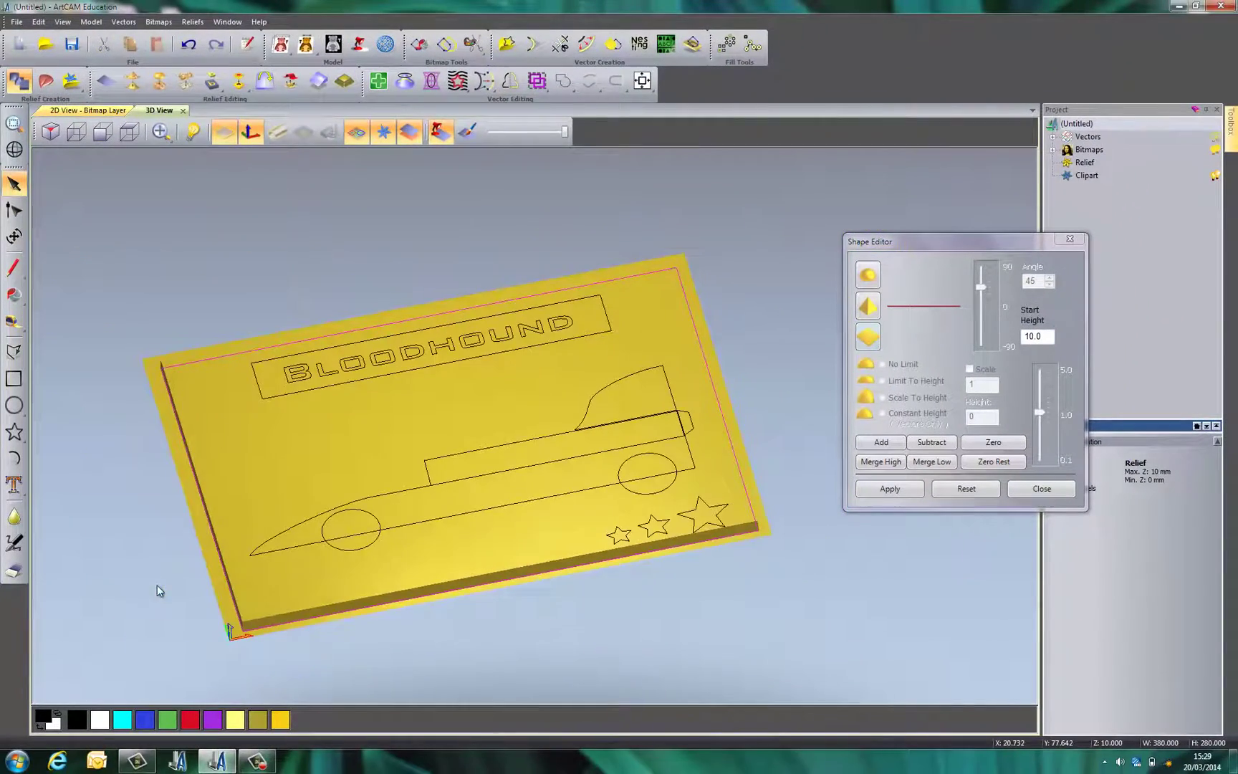
- Subtract the BLOODHOUND title rectangle at a 4.0 start height and inspect the recess
left_click(411, 372)
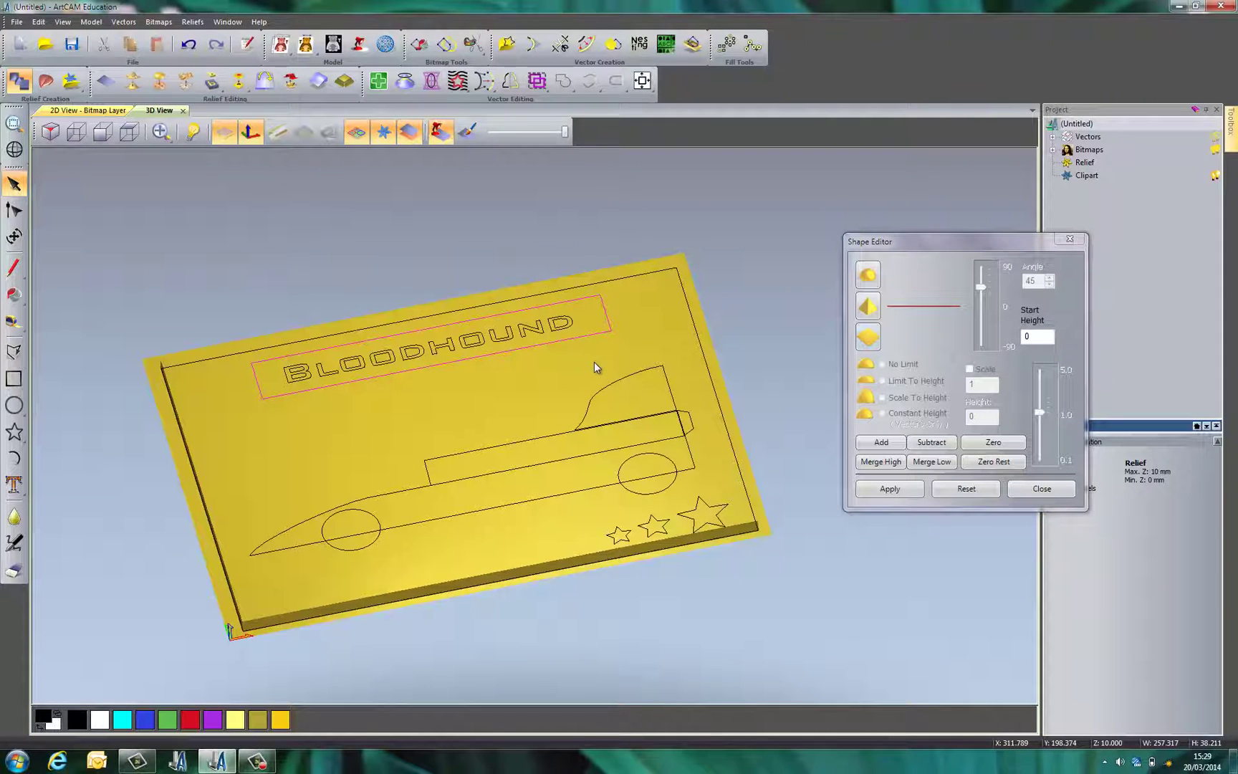
left_click_drag(1036, 334, 1015, 339)
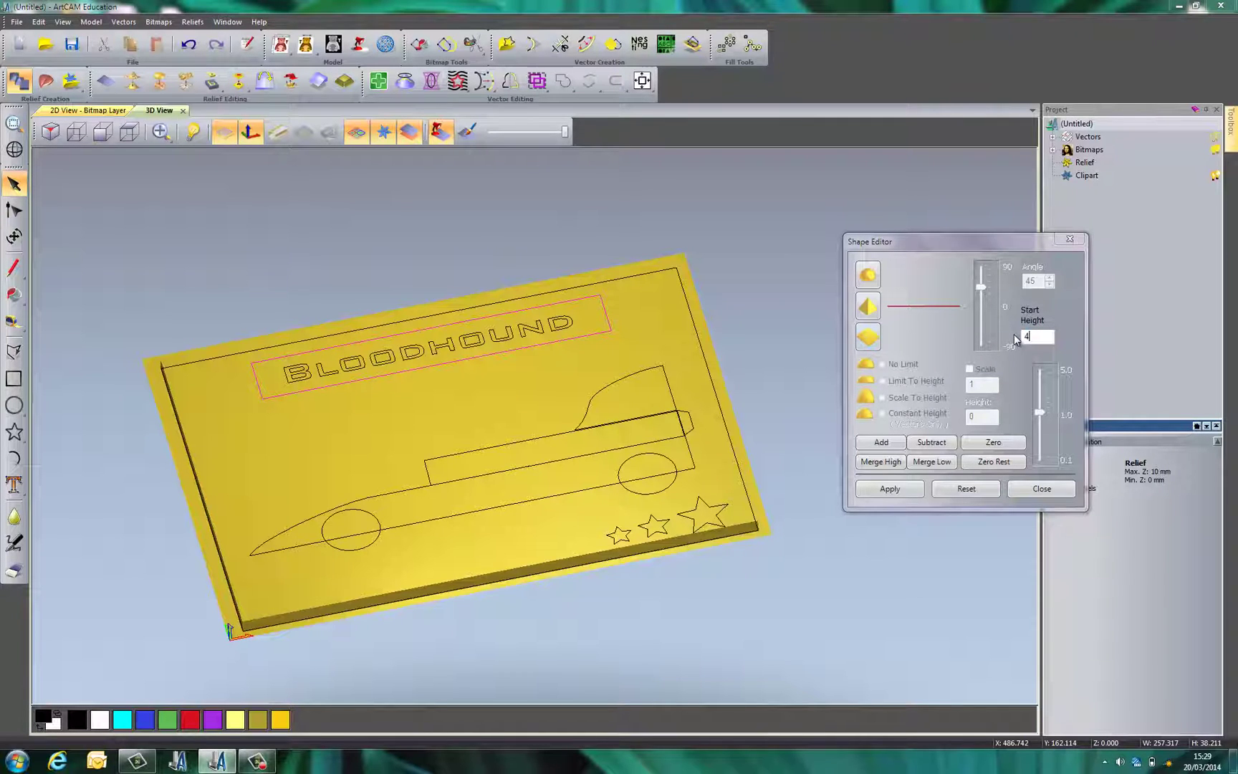
left_click(940, 441)
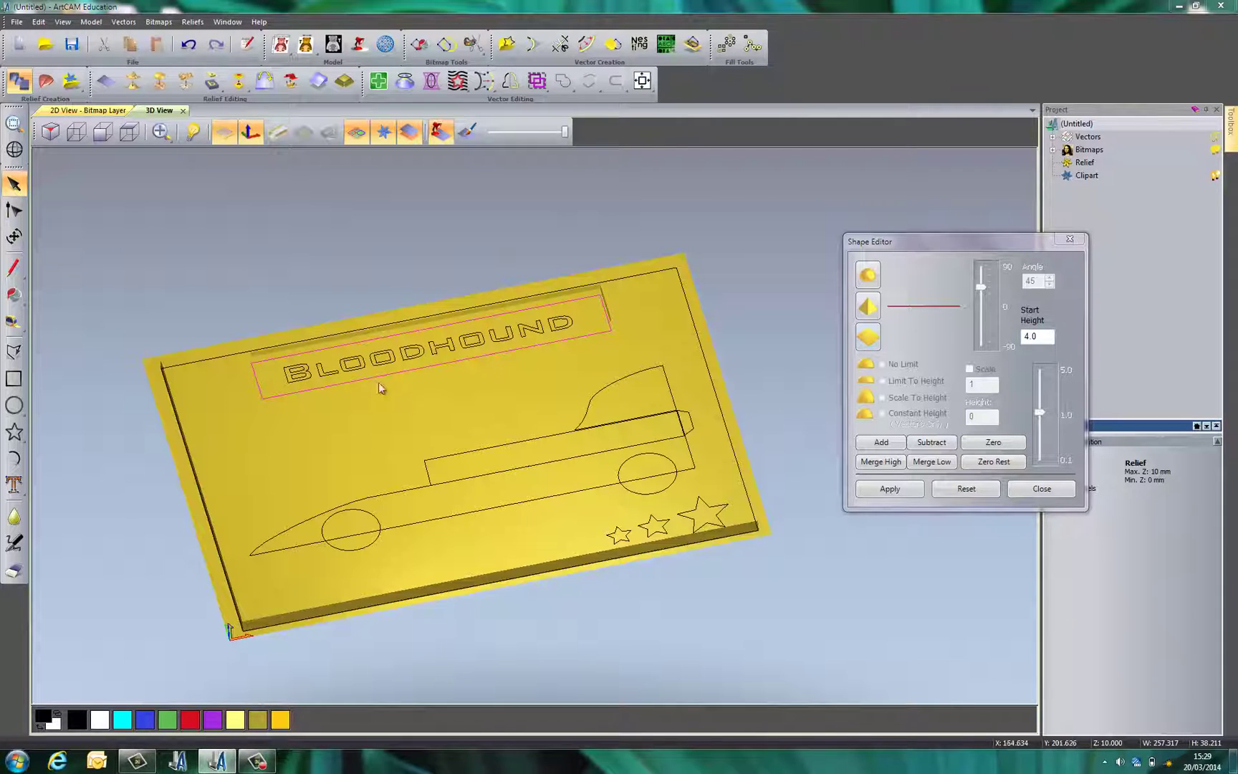
scroll(344, 342, "up", 4)
scroll(422, 442, "up", 3)
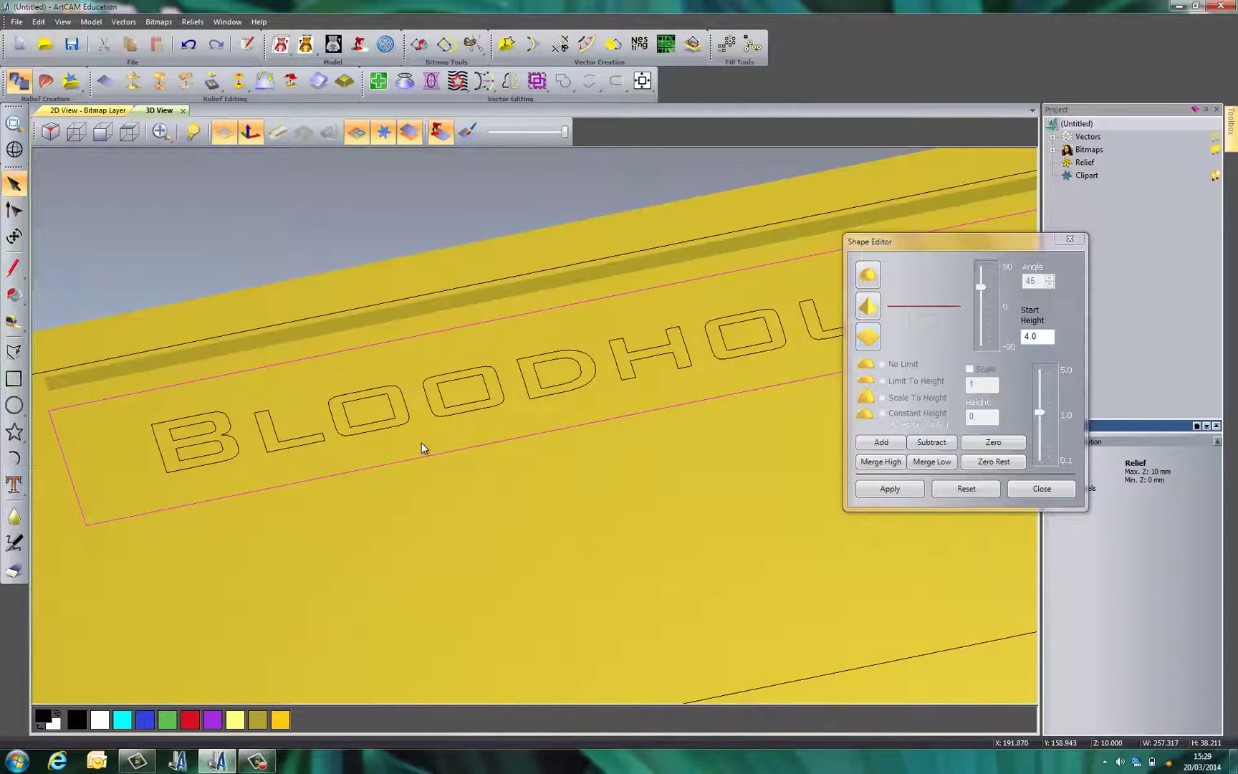
scroll(685, 436, "down", 4)
left_click_drag(686, 437, 207, 224)
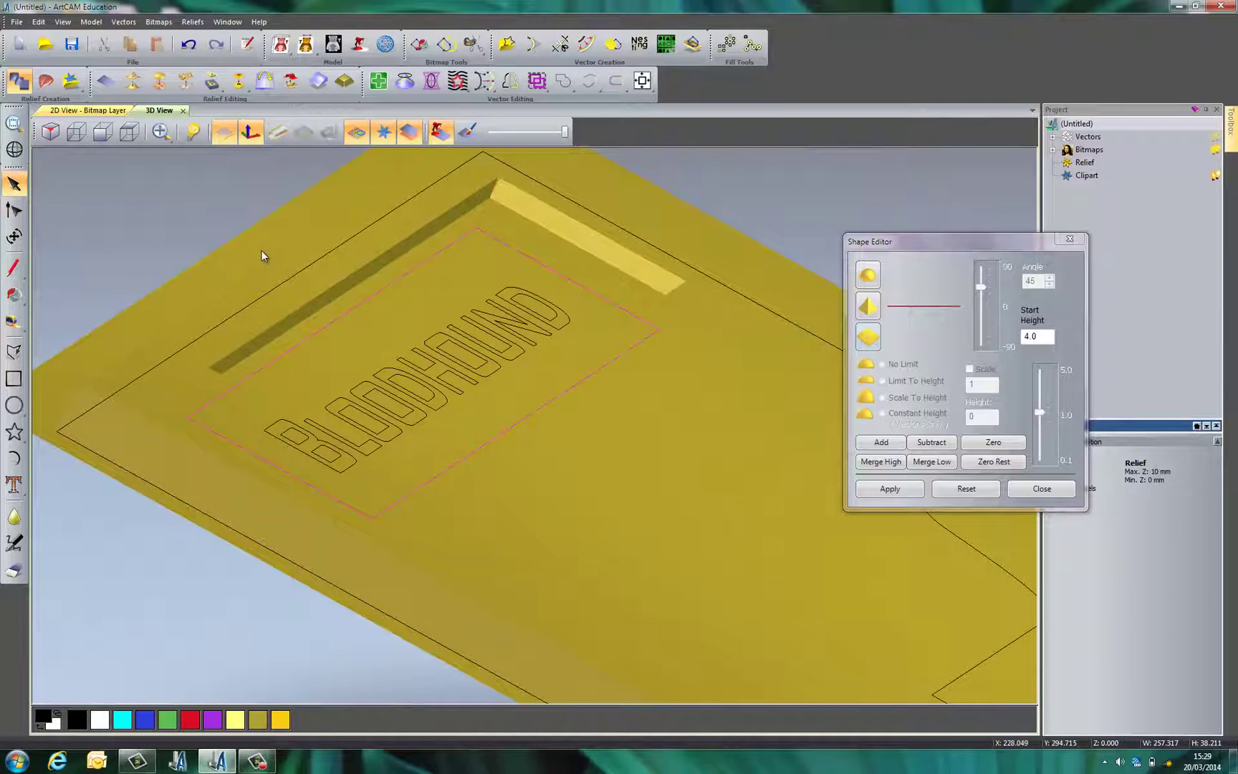
left_click(46, 135)
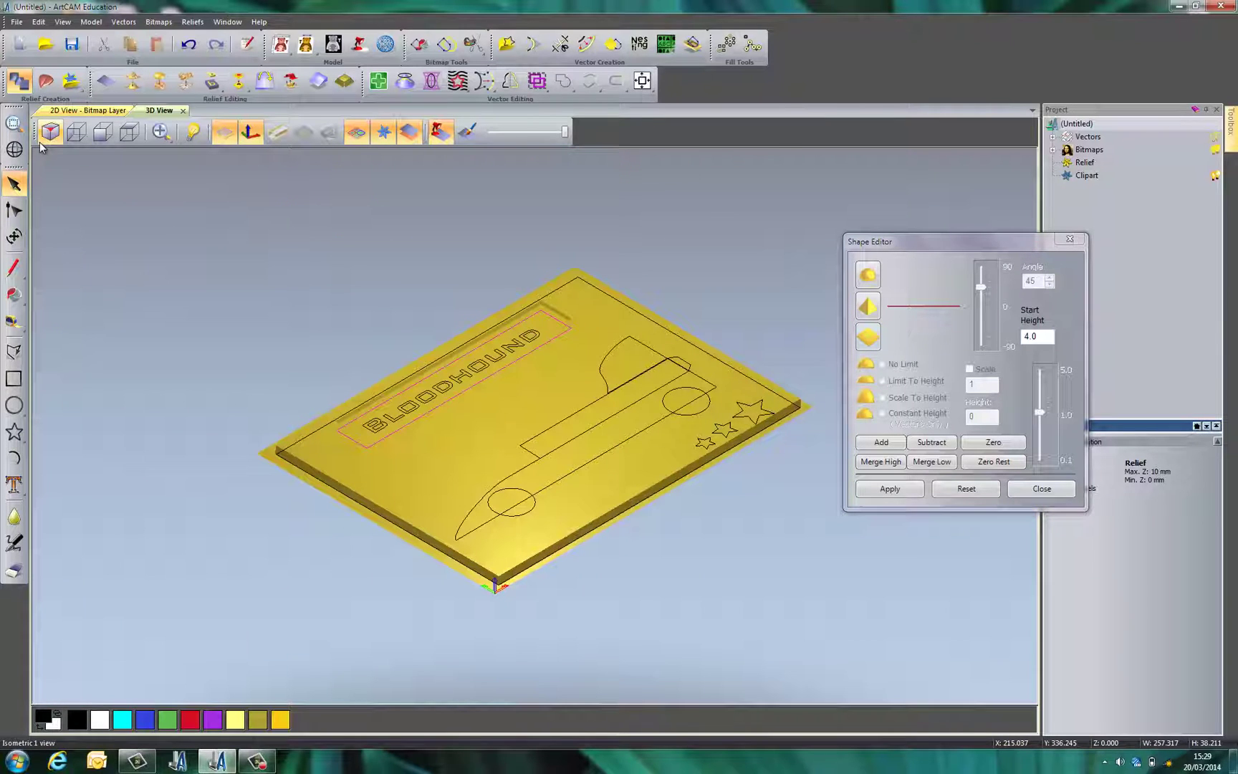
- Reselect the title rectangle, check the bare relief with outlines hidden, then close the Shape Editor
left_click(420, 381)
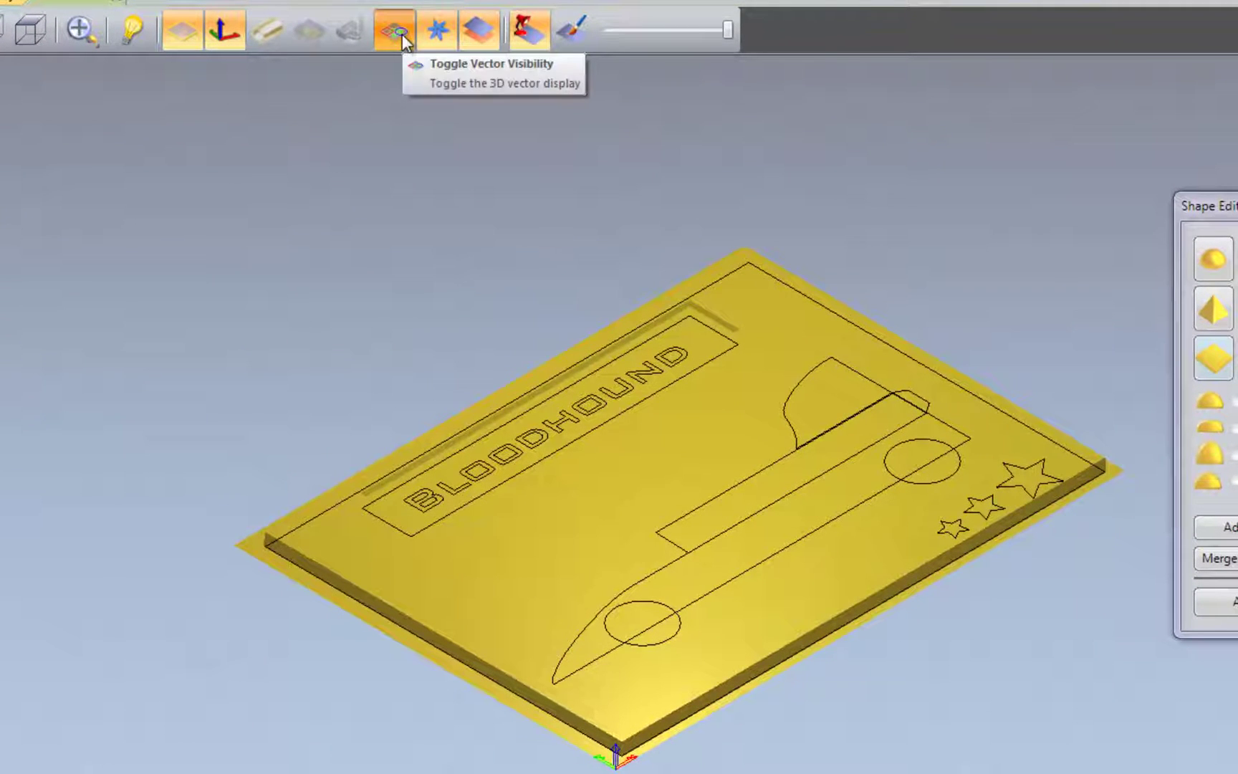
left_click(403, 34)
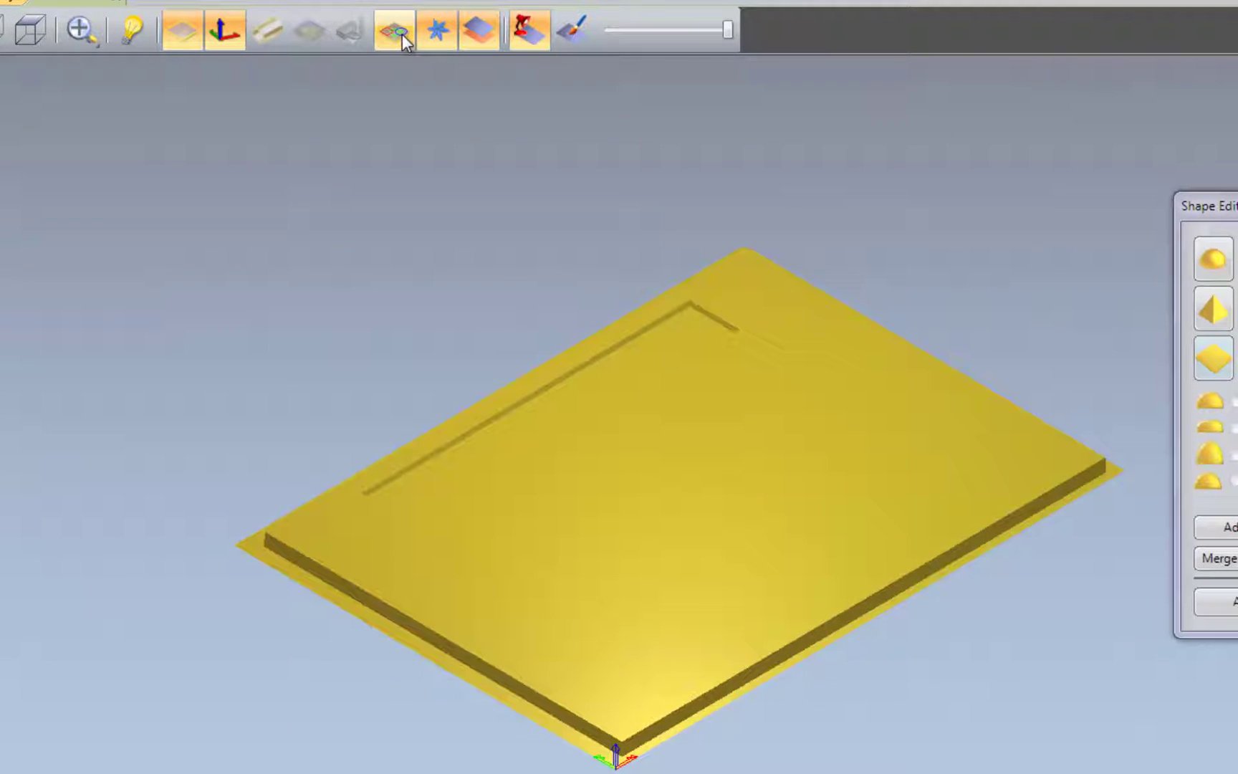
left_click(403, 34)
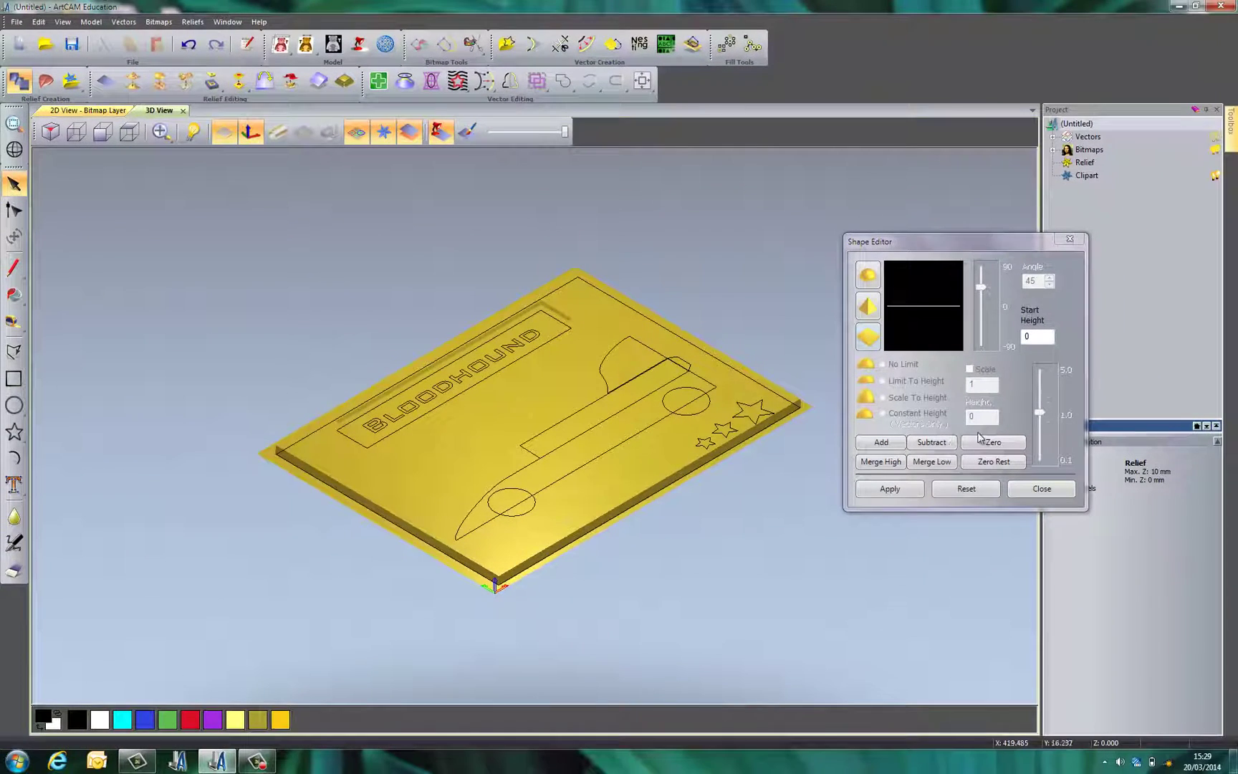
left_click(1025, 487)
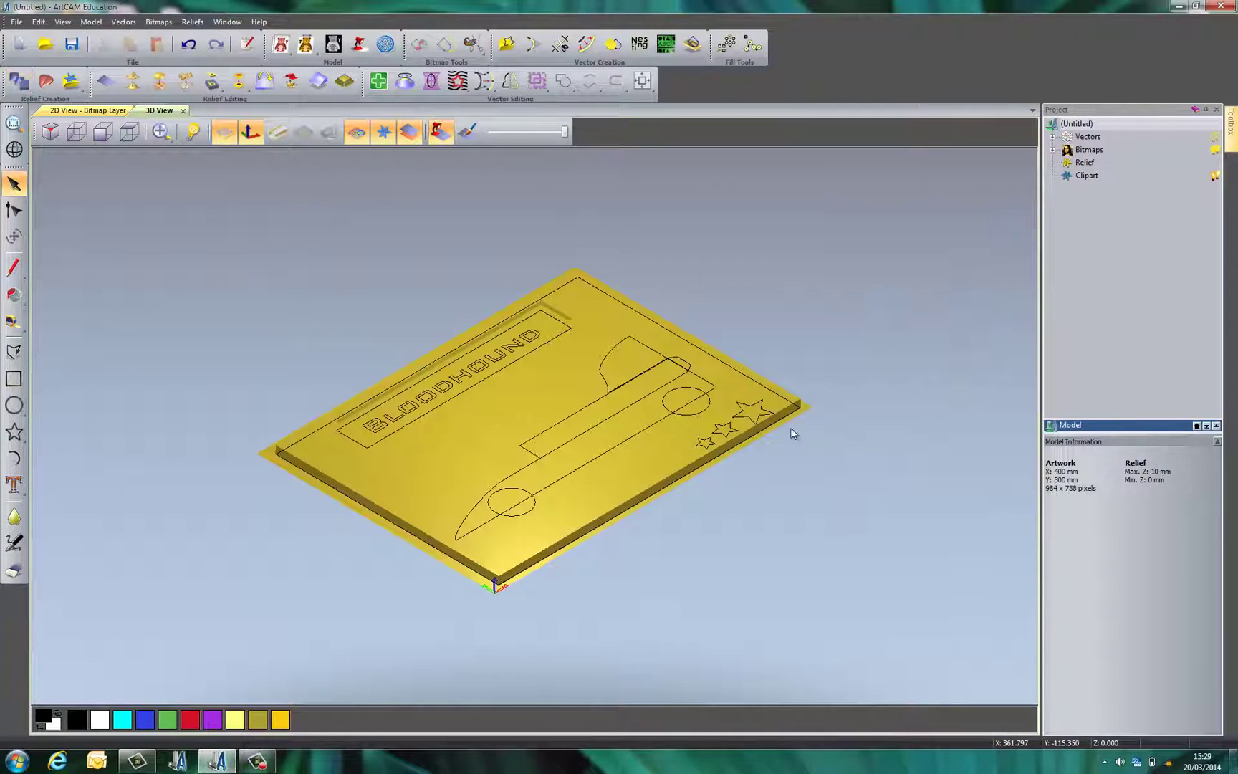
- Give the selected BLOODHOUND lettering an angled 42° profile in the Shape Editor
left_click_drag(767, 339, 502, 430)
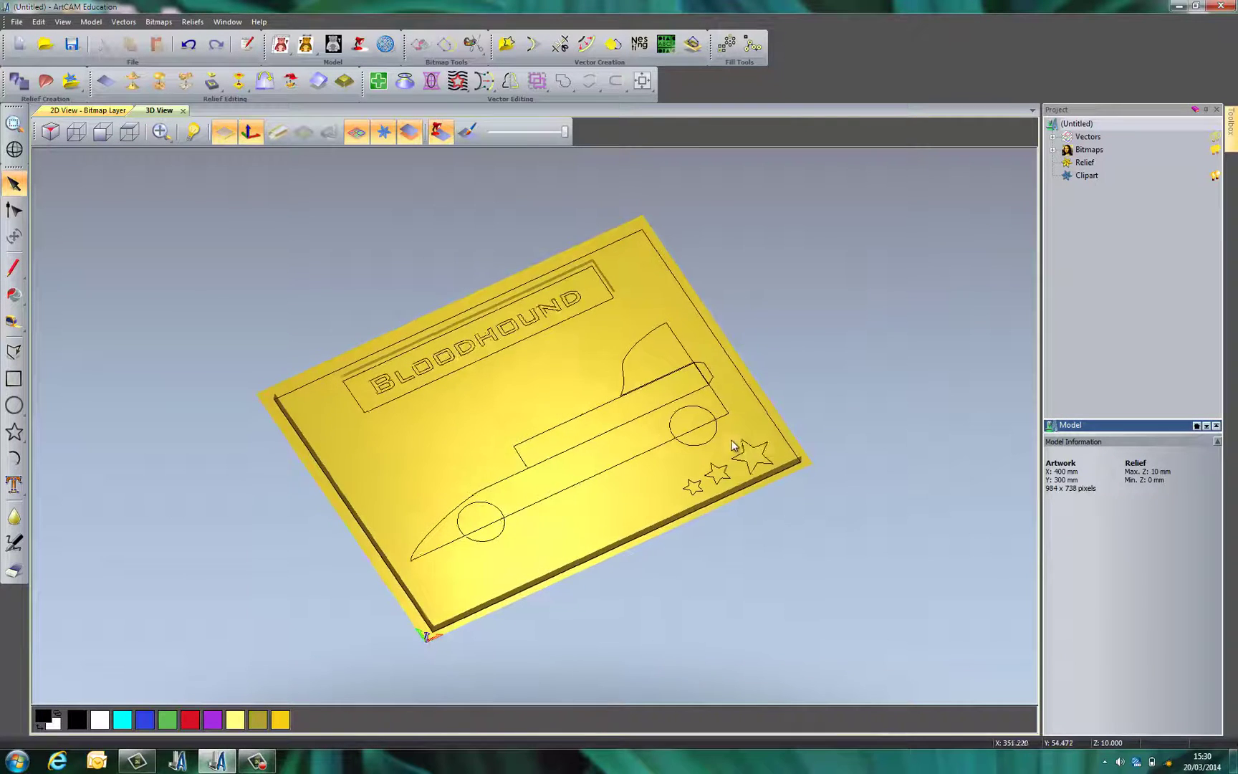
scroll(245, 410, "up", 2)
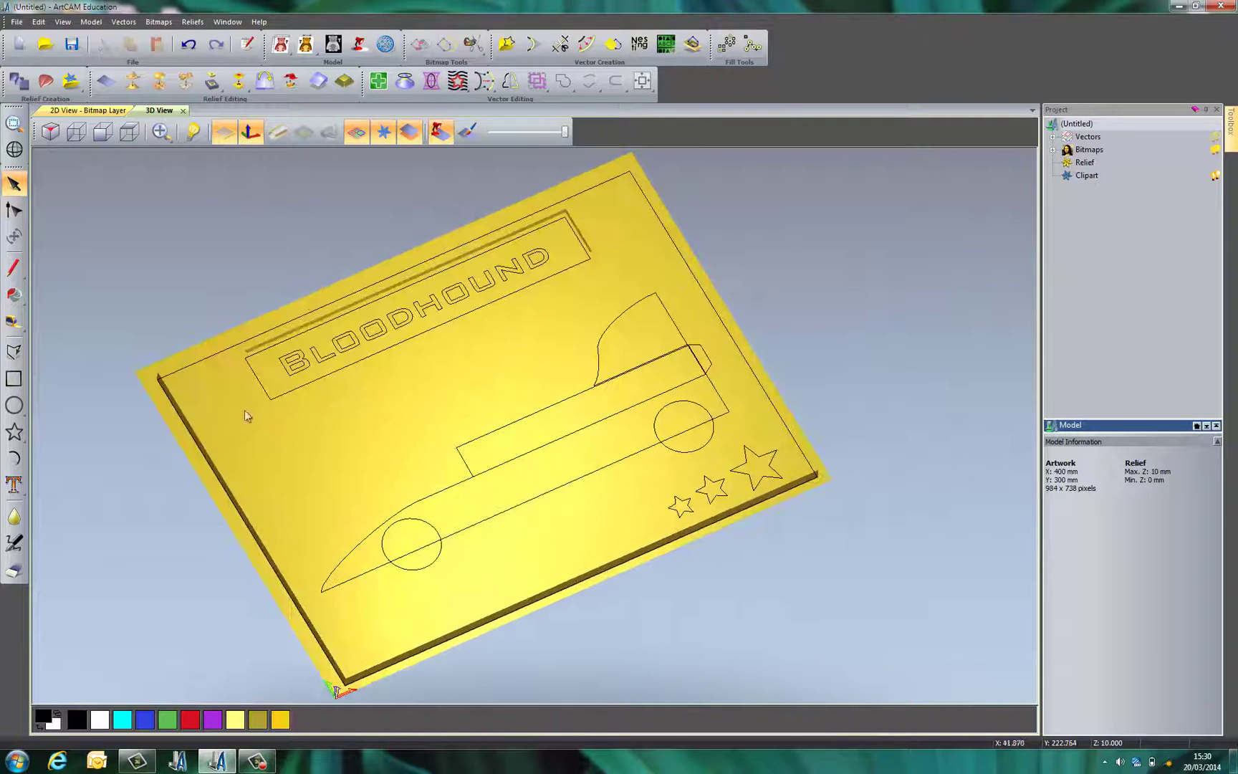
left_click(290, 373)
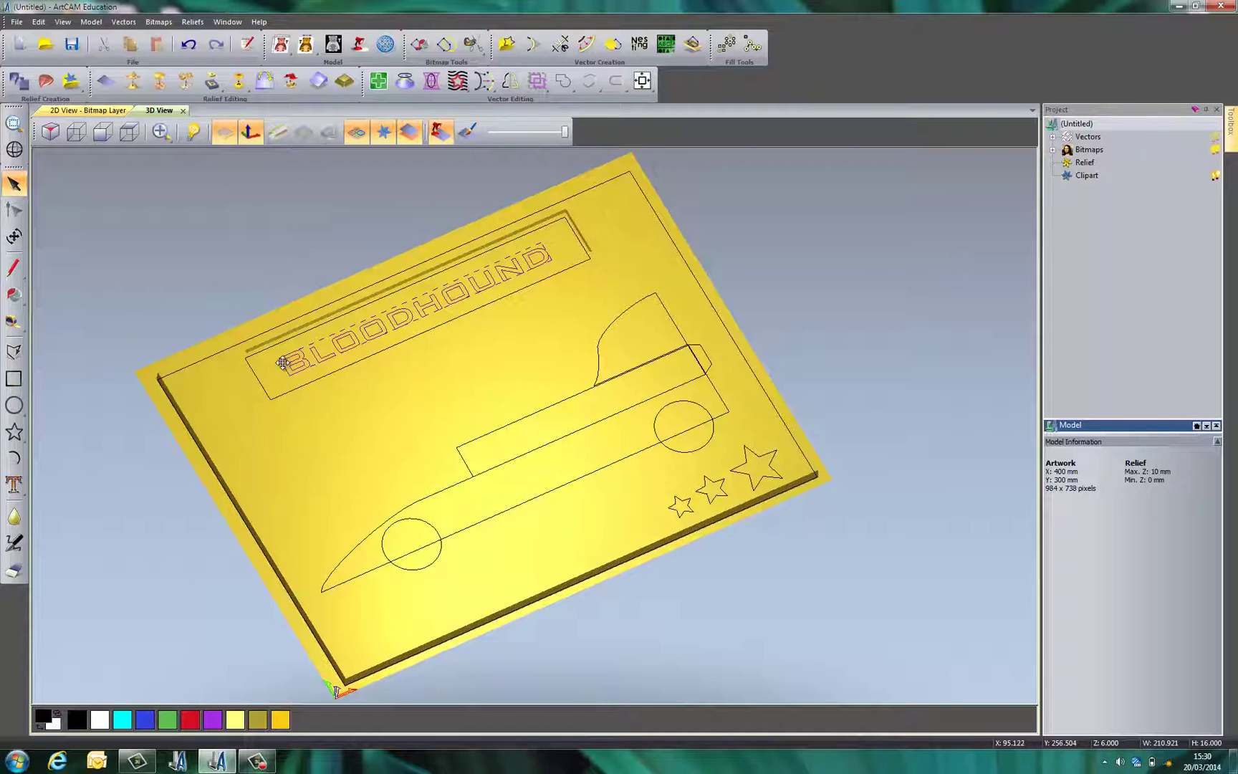
key("F12")
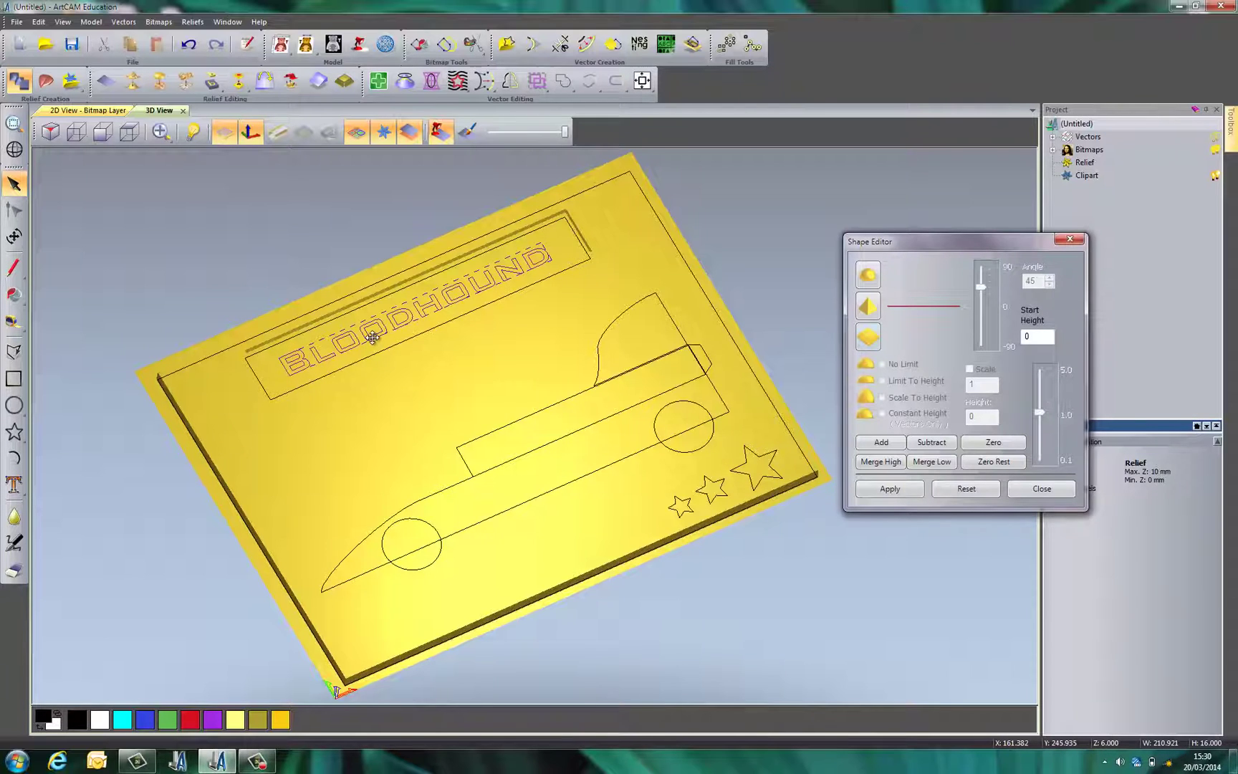
left_click(869, 319)
left_click_drag(981, 288, 982, 293)
left_click(870, 337)
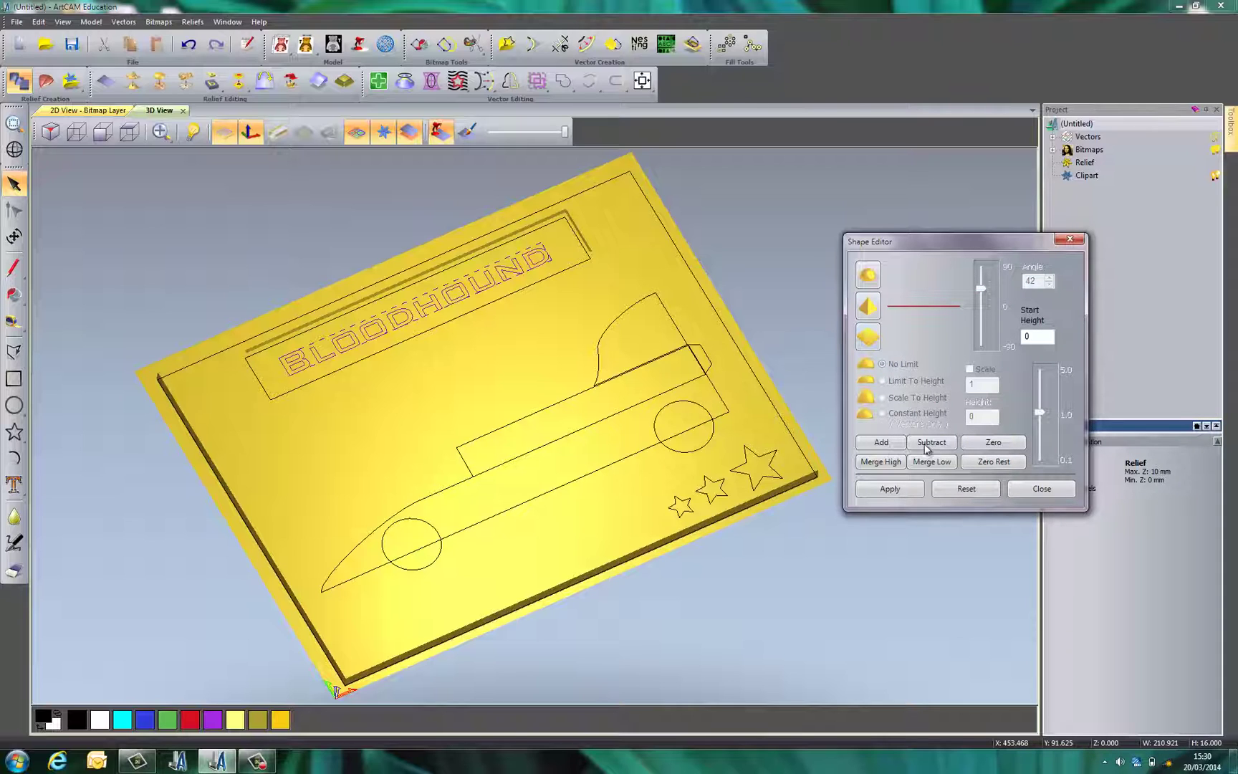
left_click(874, 320)
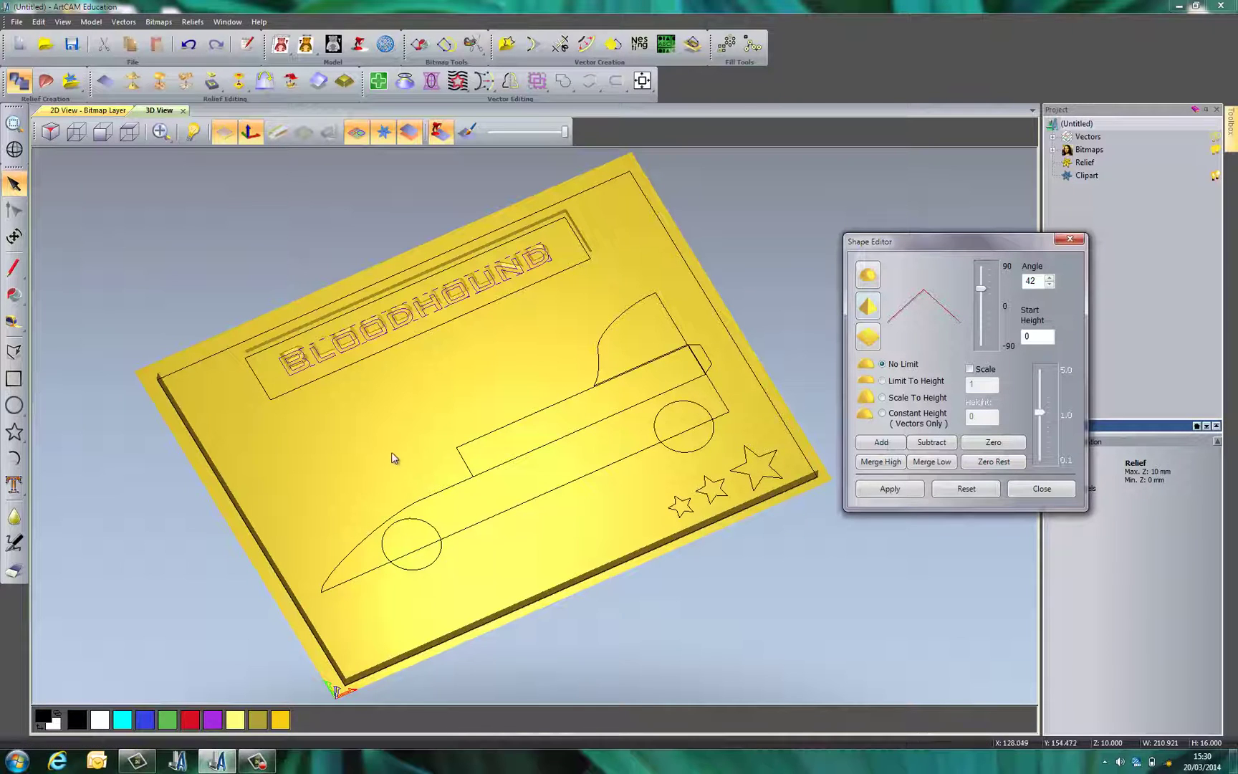
- Inspect the raised lettering across the panel and close the Shape Editor
scroll(392, 328, "up", 5)
scroll(391, 328, "up", 2)
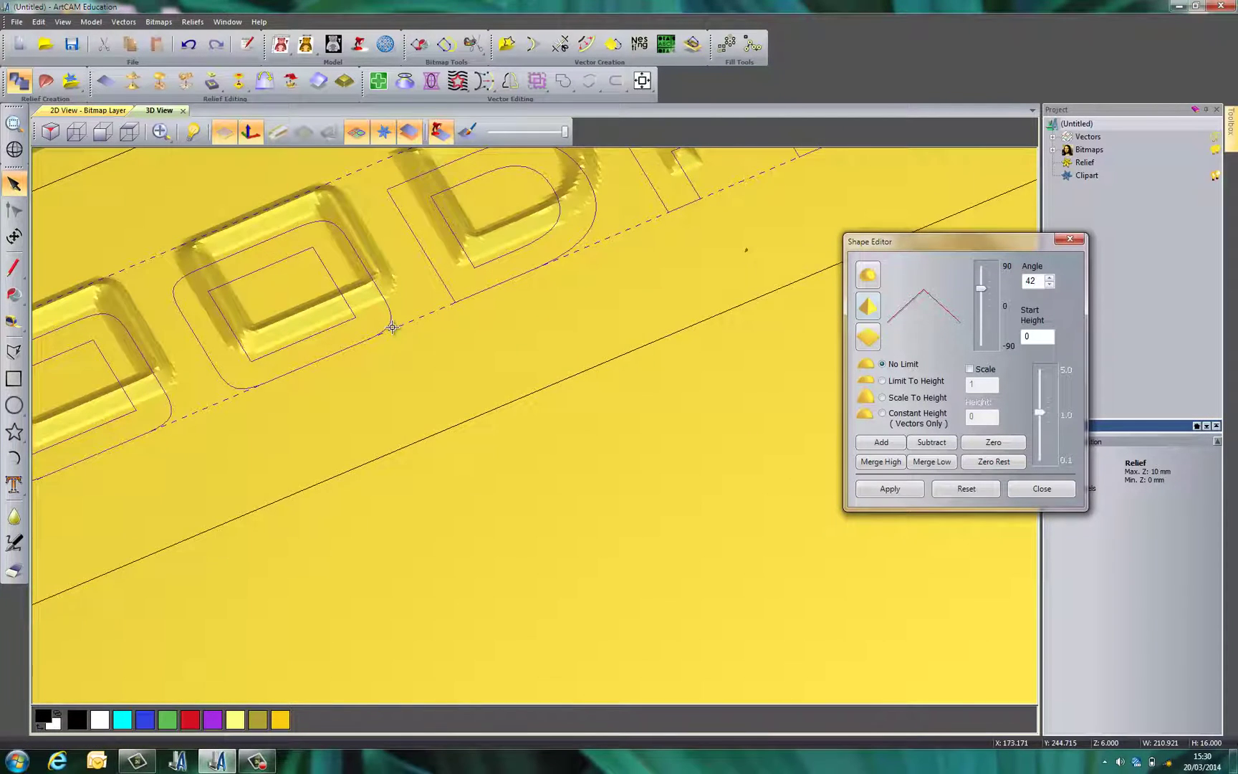
middle_click_drag(400, 332, 629, 374)
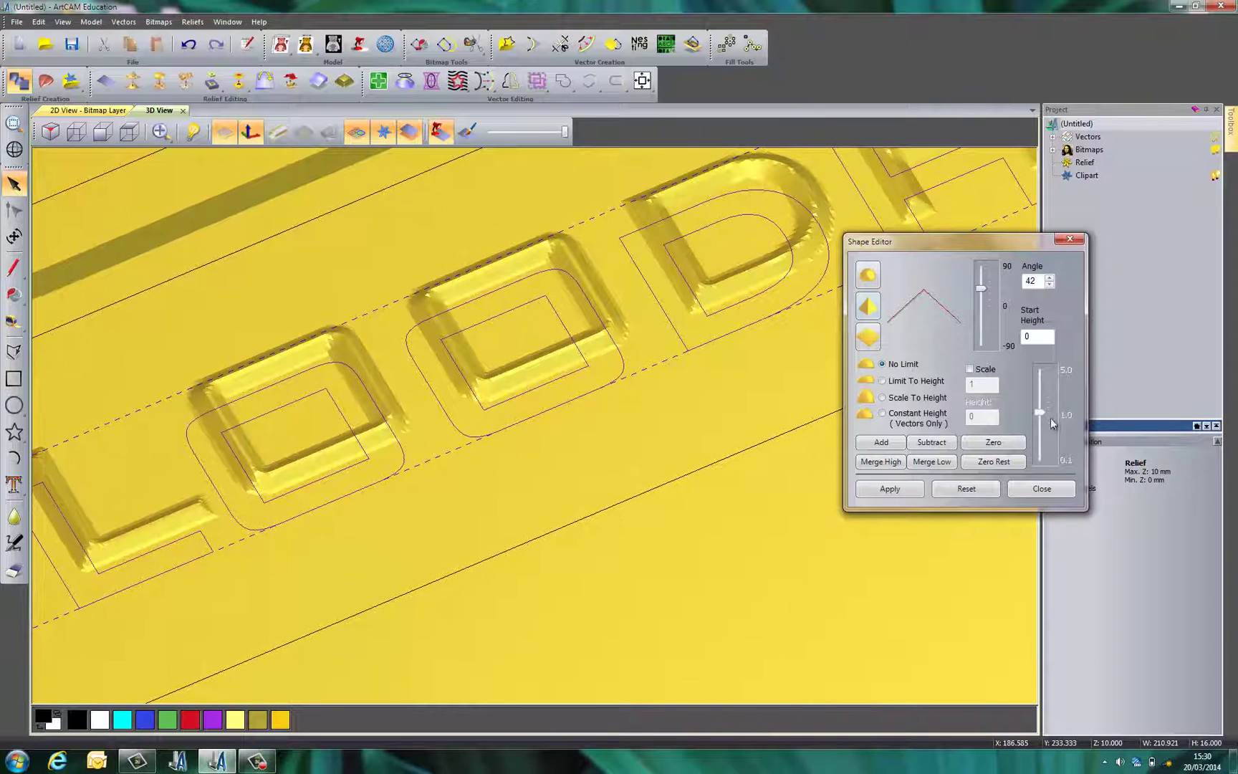
left_click(1042, 488)
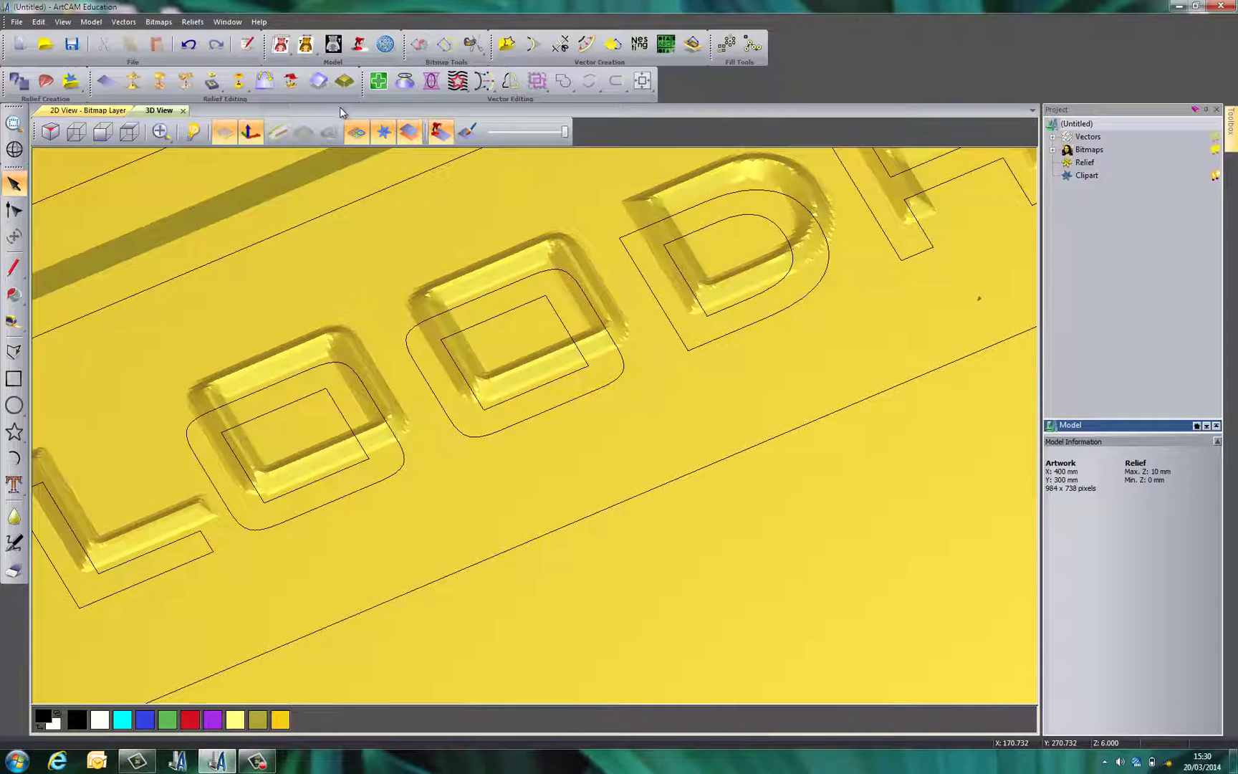
left_click_drag(398, 212, 749, 381)
scroll(624, 331, "down", 5)
scroll(689, 501, "up", 3)
left_click_drag(689, 500, 630, 545)
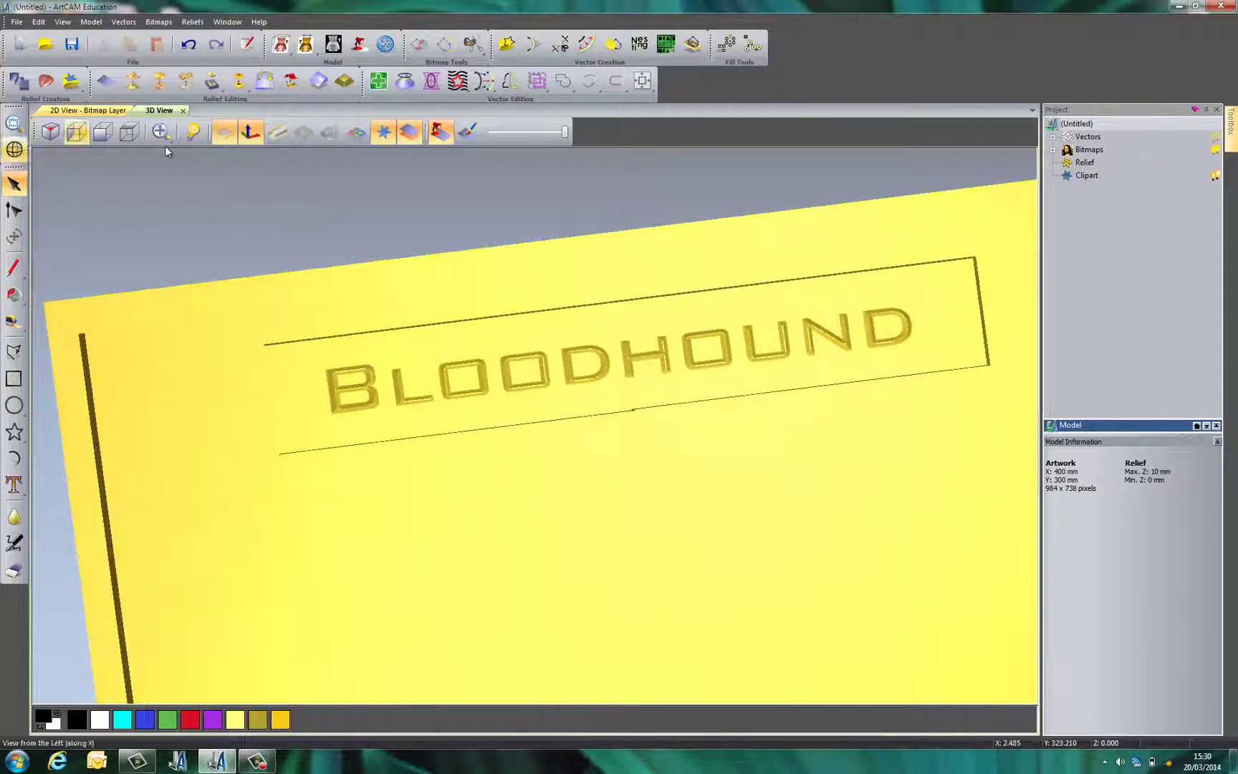
left_click(123, 136)
left_click_drag(528, 406, 539, 339)
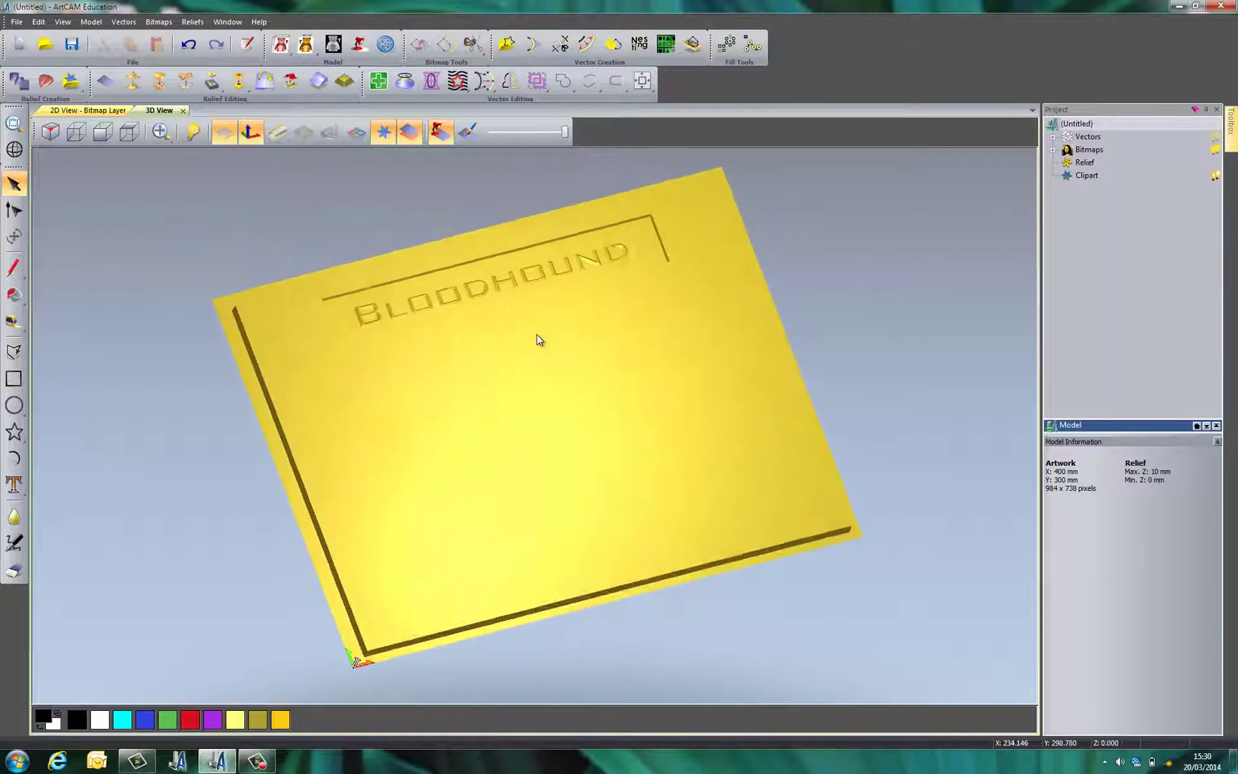
left_click(356, 133)
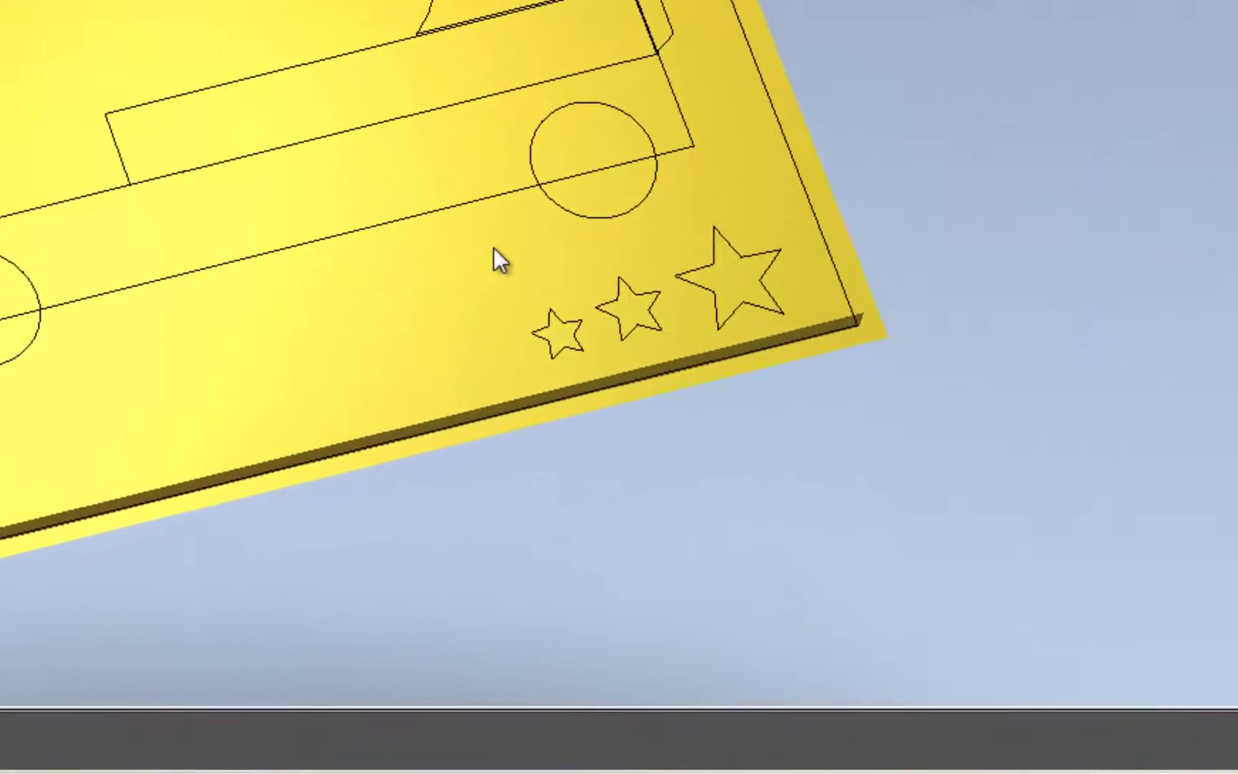
- Add all three corner stars with a cone profile at a 10° angle
left_click(577, 320)
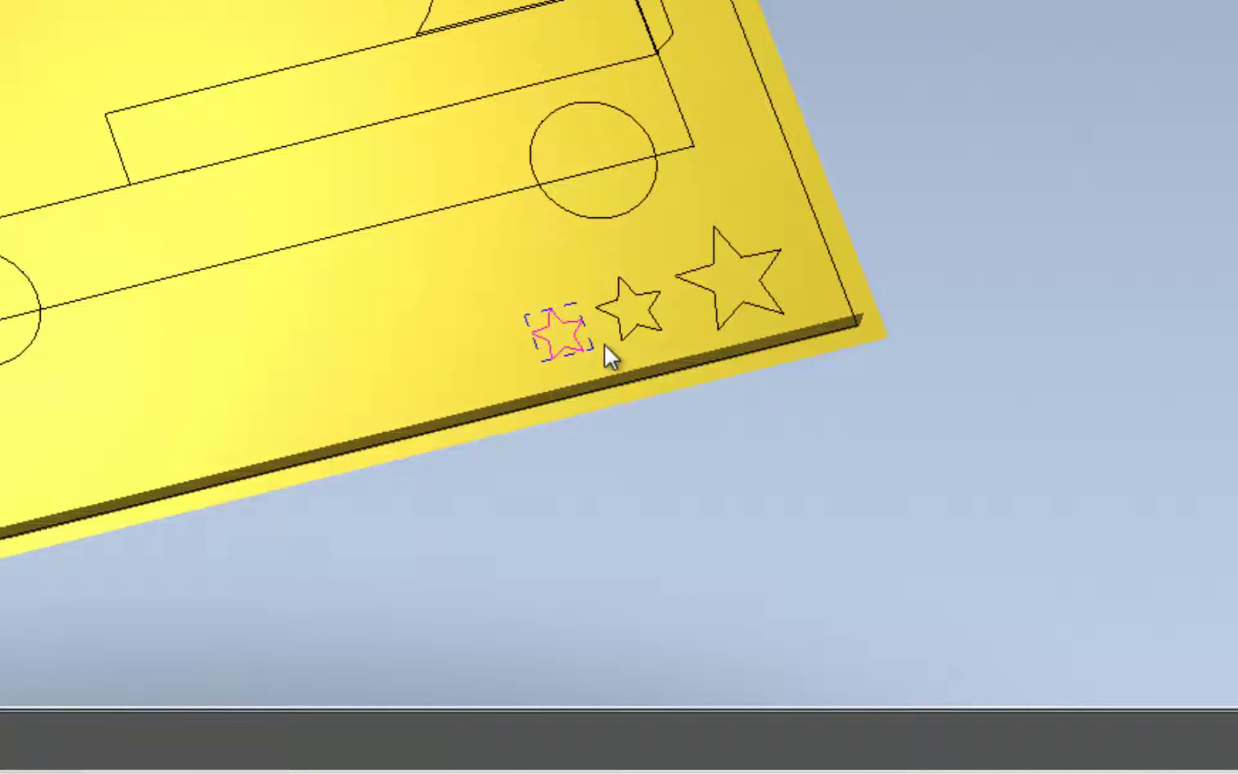
left_click(612, 304, "shift")
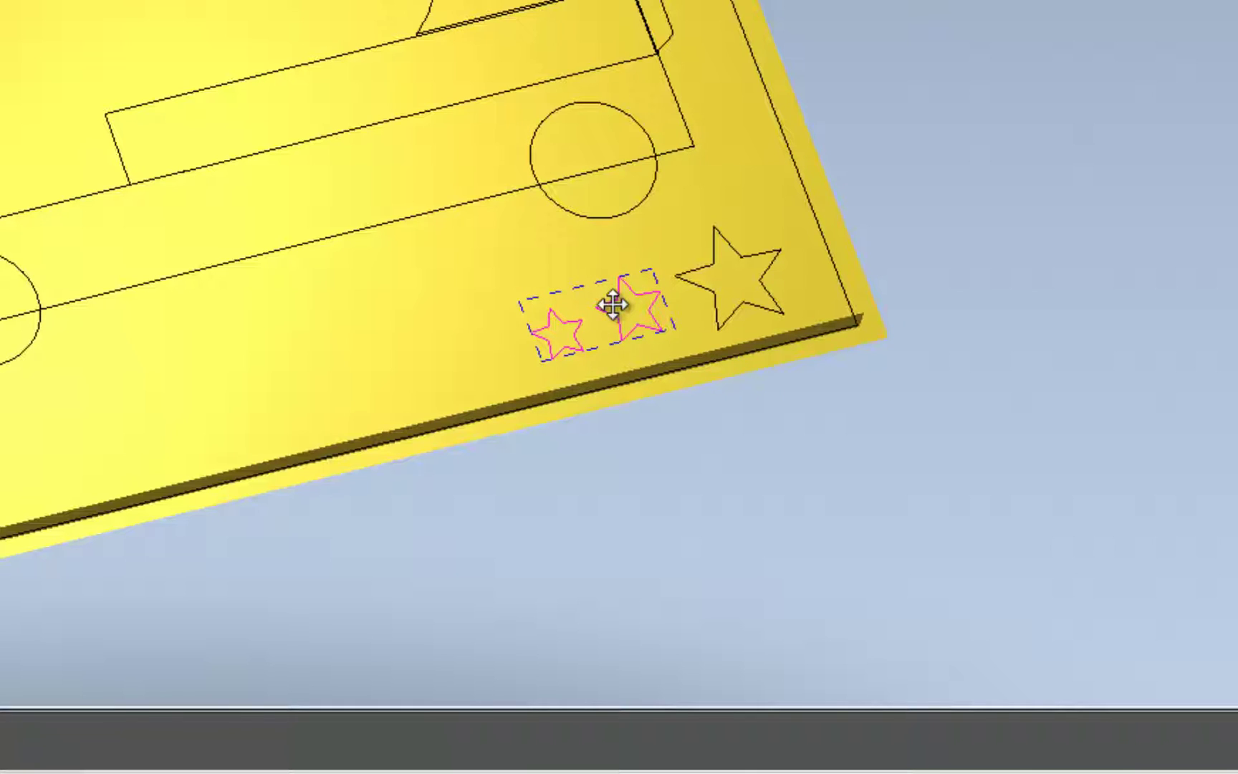
left_click(688, 270, "shift")
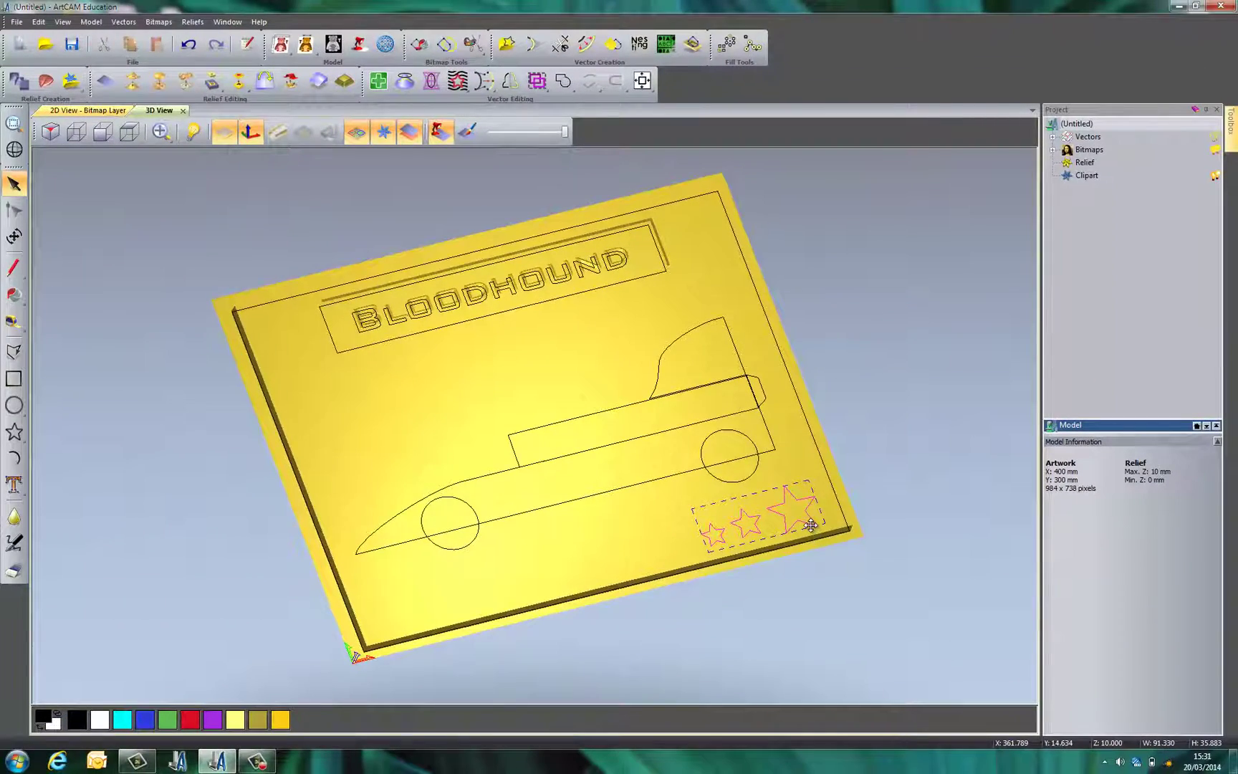
double_click(810, 524)
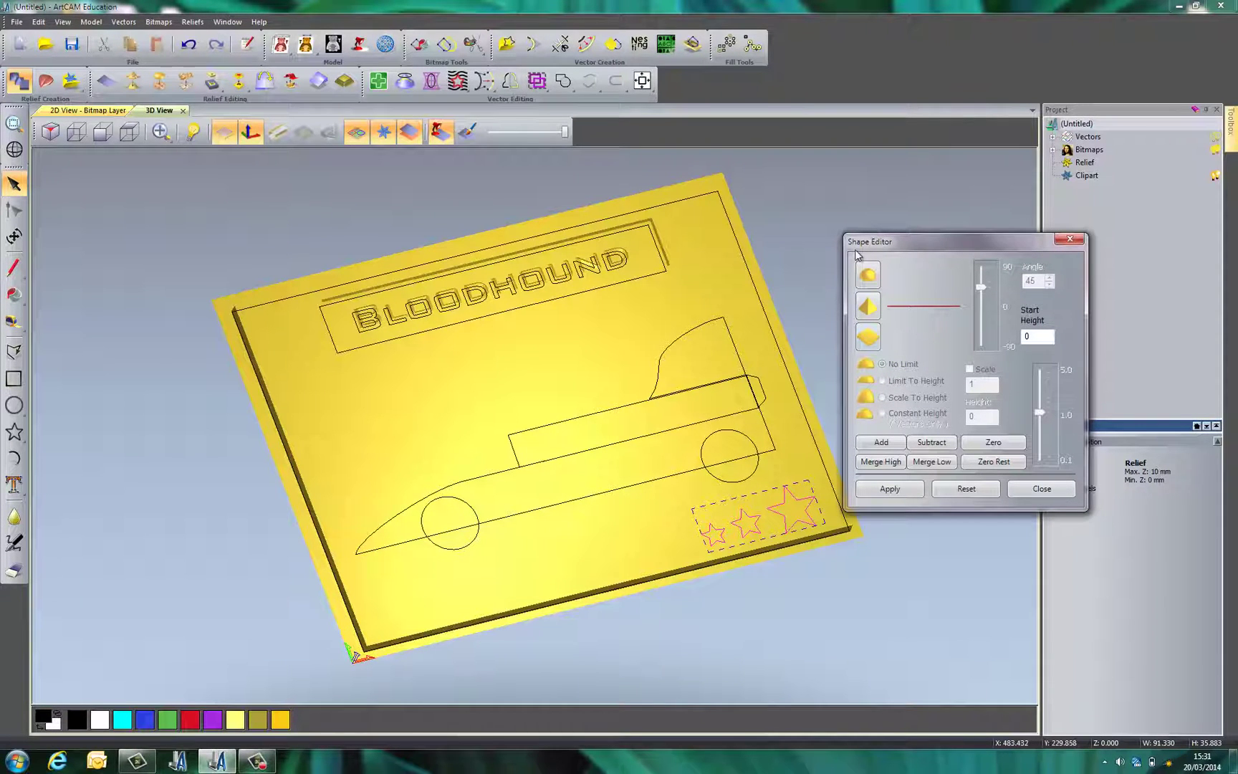
left_click(869, 308)
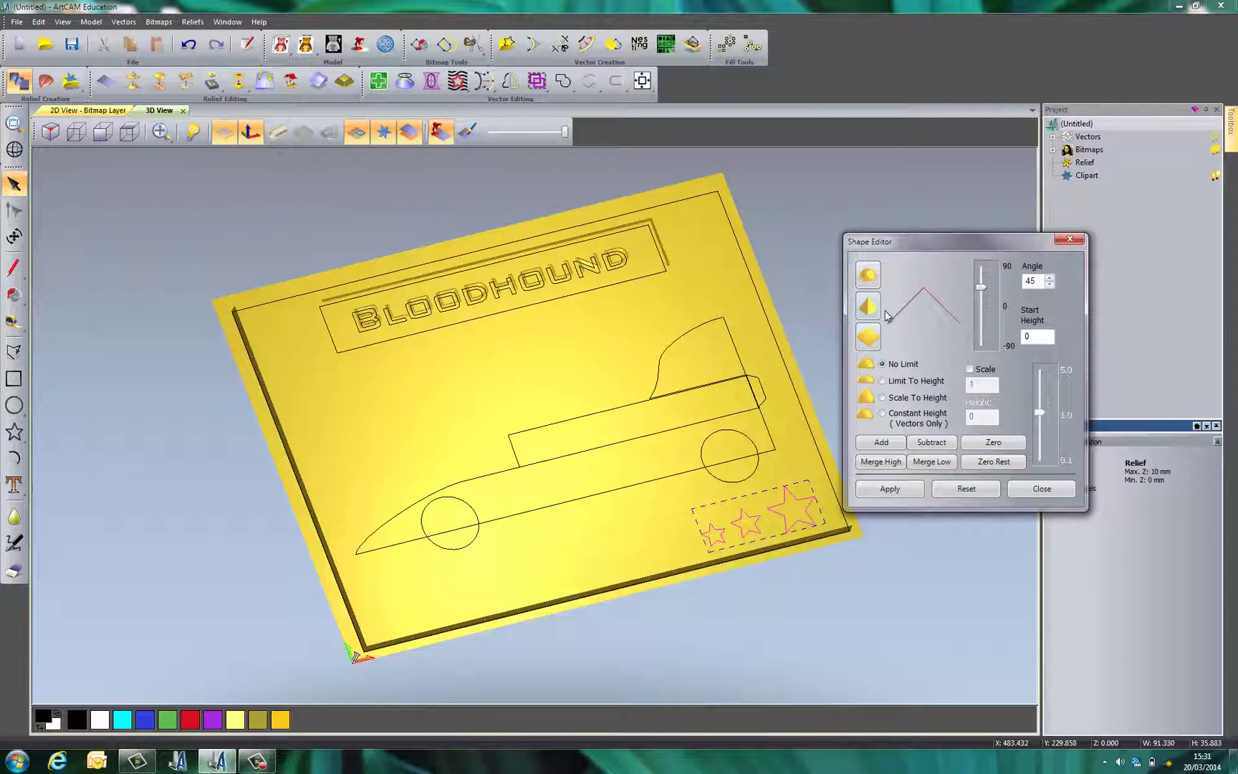
mouse_move(983, 289)
left_mouse_down()
mouse_move(982, 337)
mouse_move(982, 287)
mouse_move(983, 304)
left_mouse_up()
left_click(939, 443)
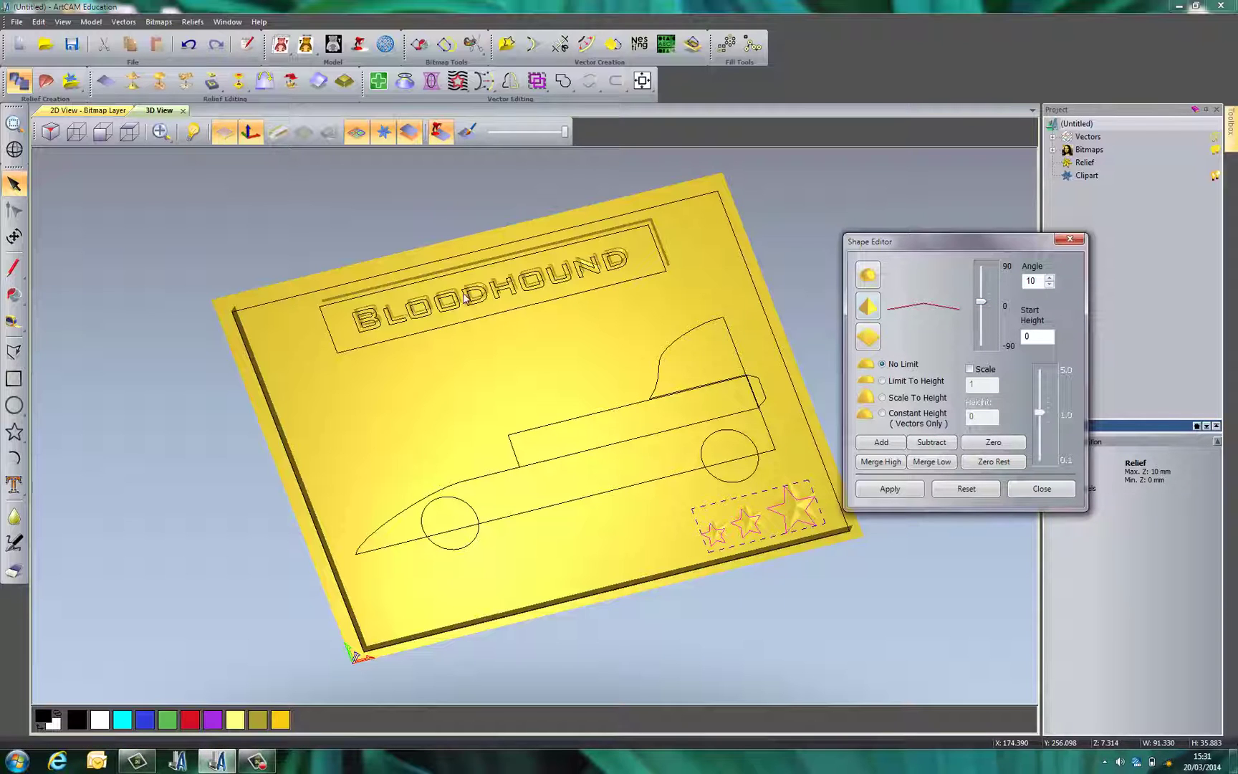
- Check the stars side-on with outlines hidden, restore the outlines, and close the Shape Editor
scroll(815, 544, "up", 2)
scroll(815, 543, "up", 3)
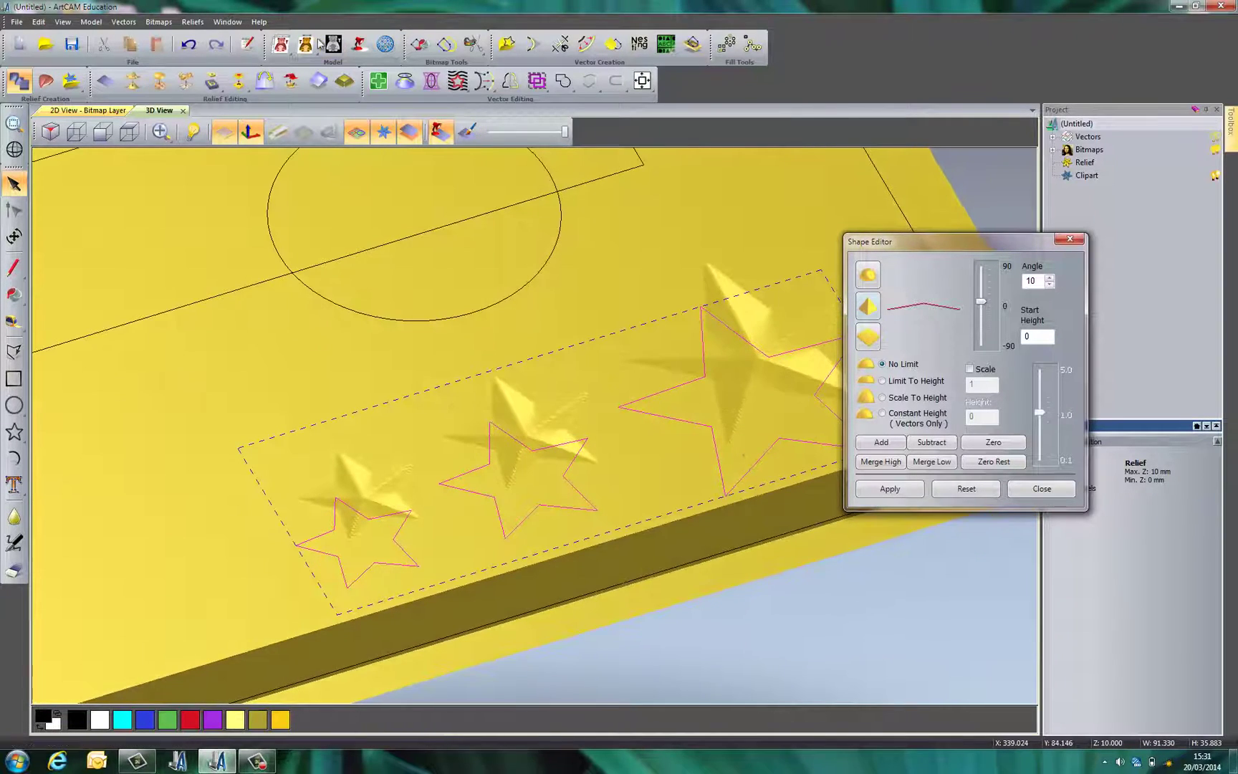
left_click(356, 132)
mouse_move(436, 408)
left_mouse_down()
mouse_move(441, 252)
mouse_move(432, 412)
left_mouse_up()
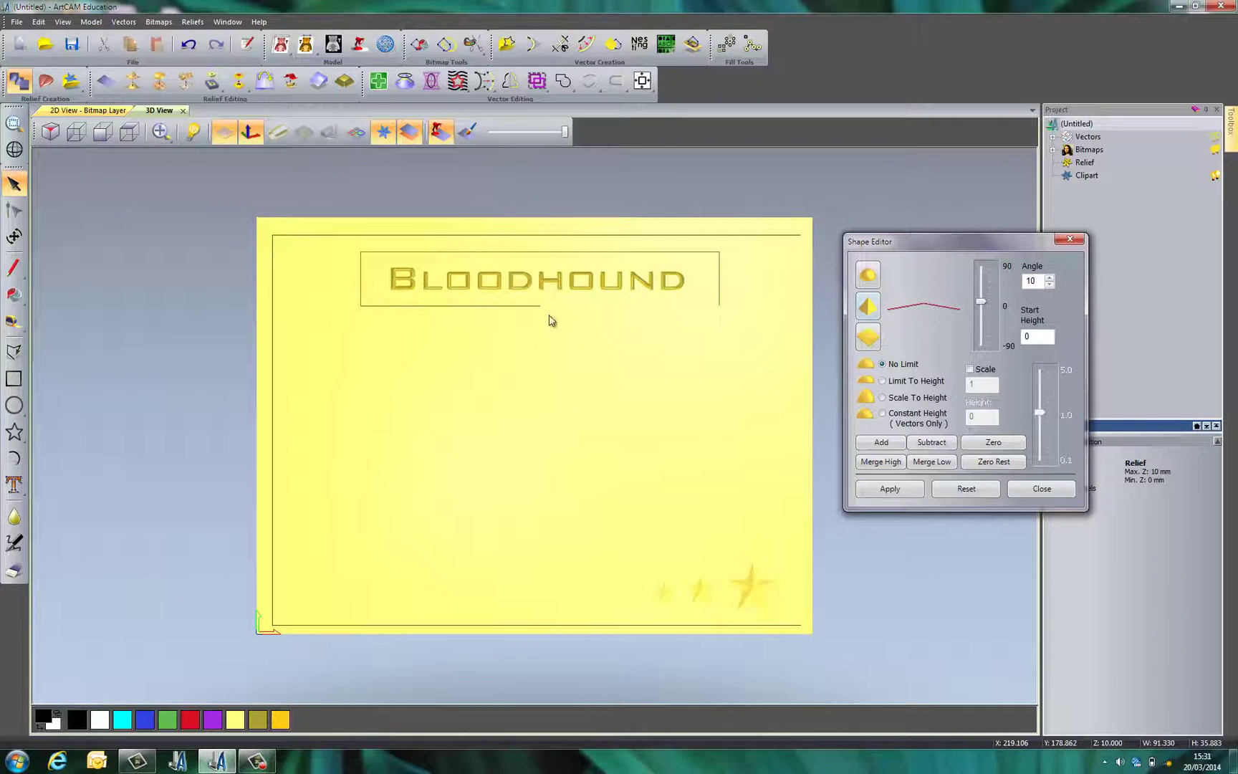
left_click(362, 138)
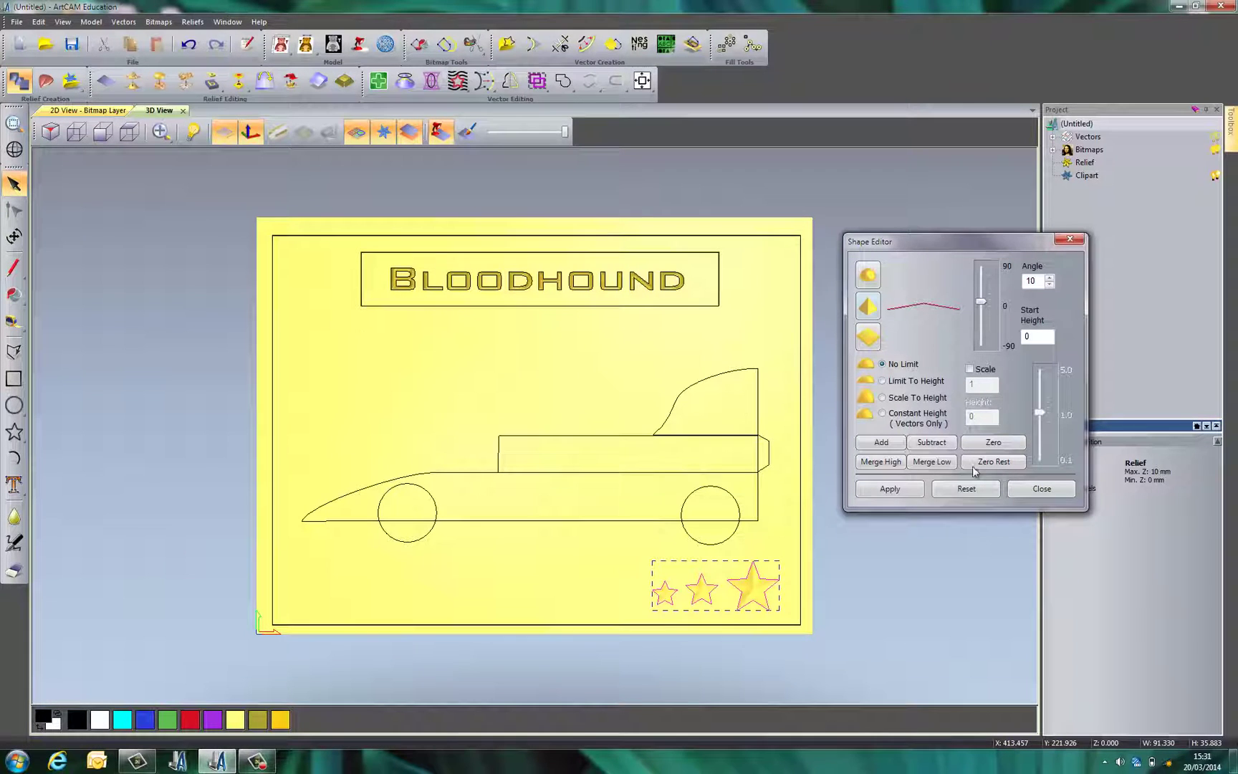
left_click(1031, 487)
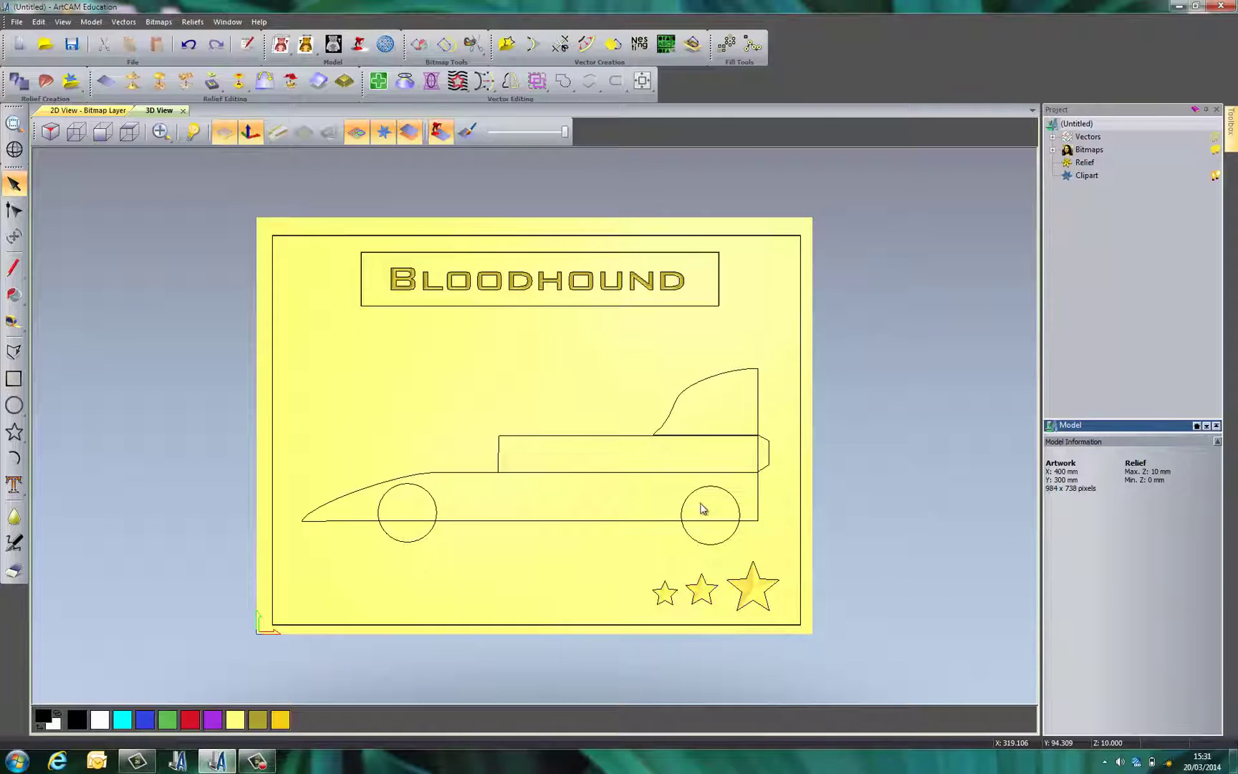
- Raise the car's lower body from a start height of 1 and inspect it
scroll(699, 510, "up", 1)
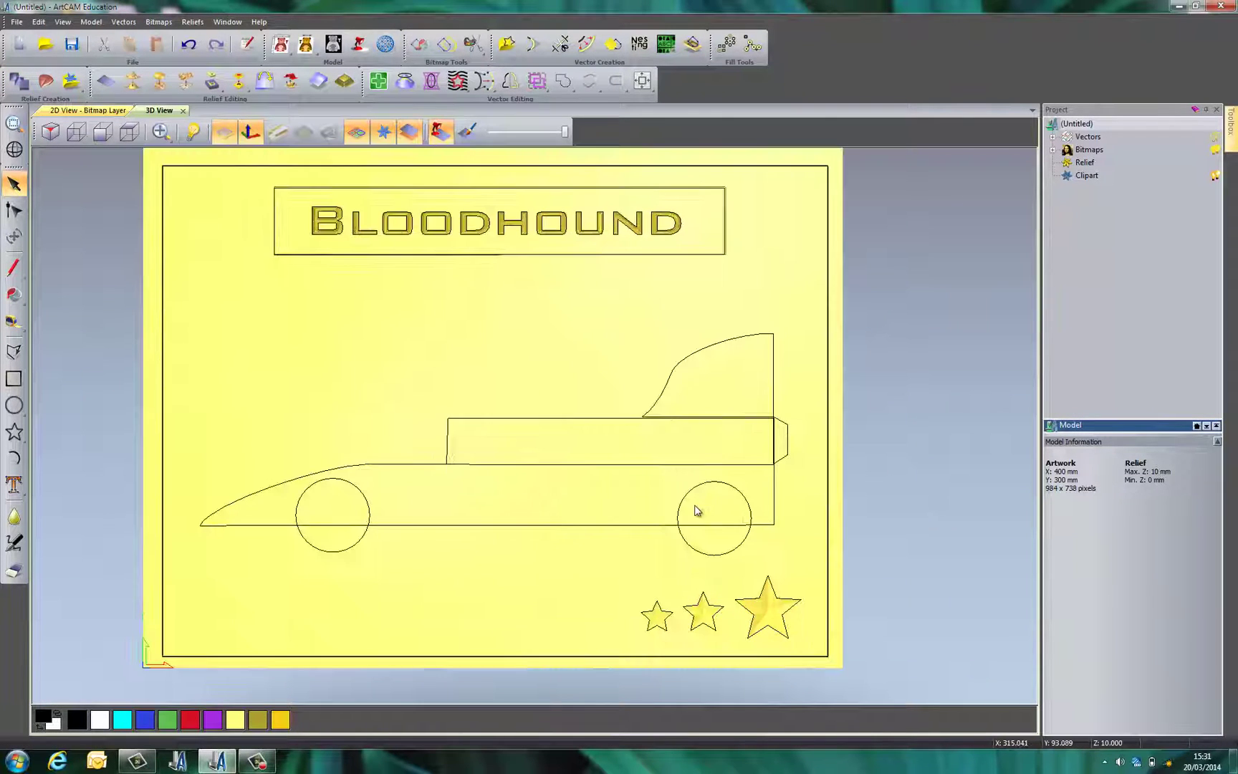
double_click(443, 526)
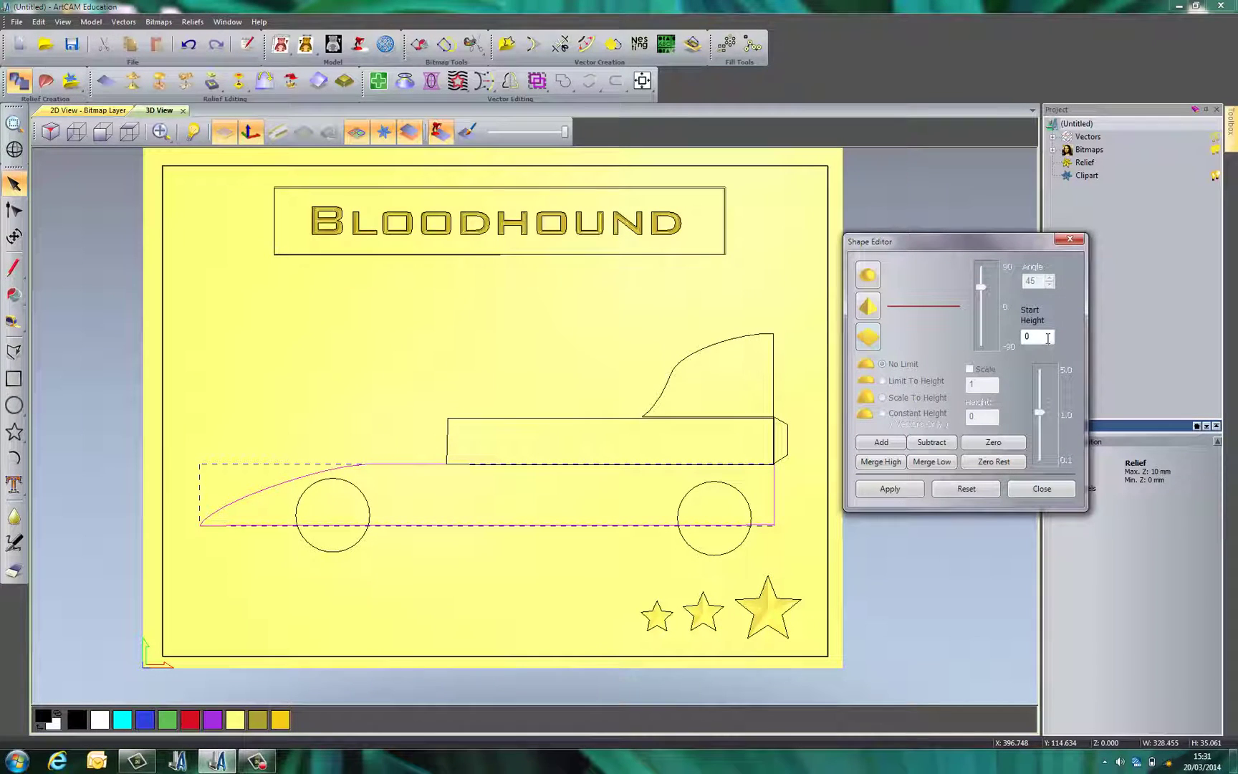
type("1.")
left_click(882, 443)
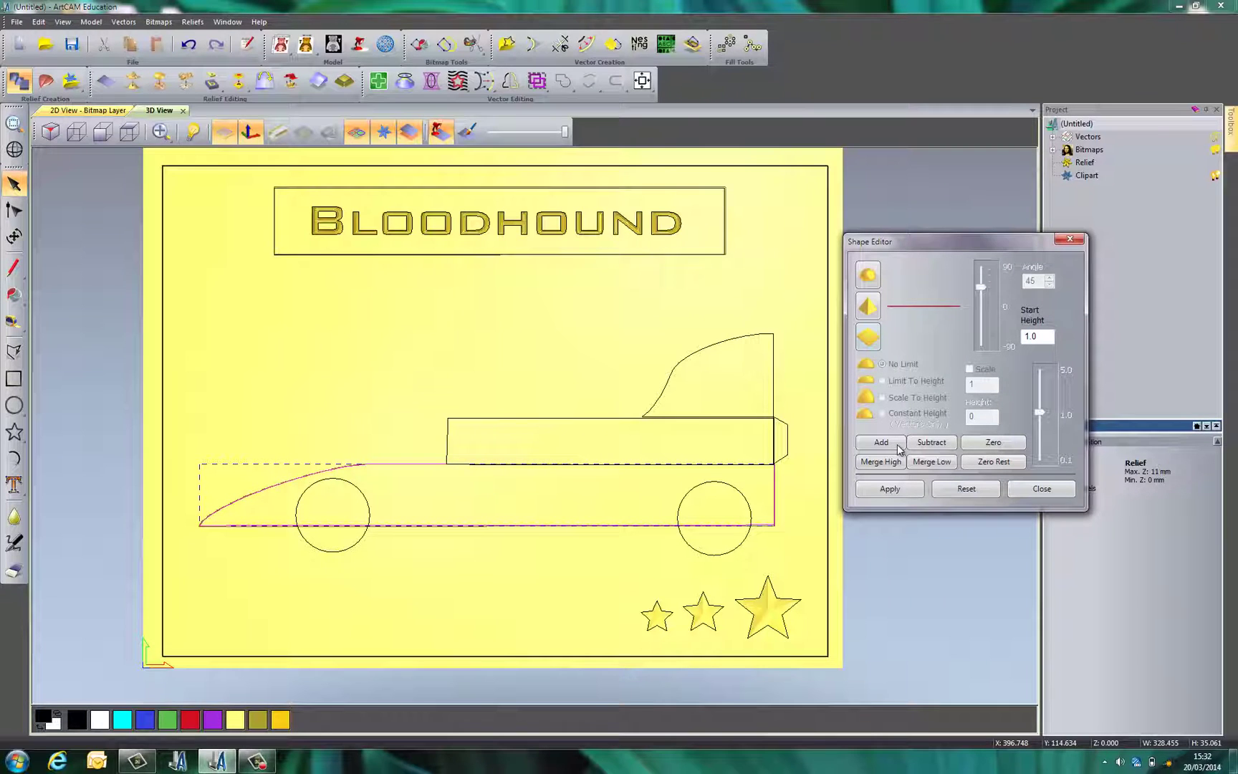
left_click_drag(529, 424, 525, 257)
right_click_drag(526, 257, 551, 581)
left_click_drag(551, 581, 338, 165)
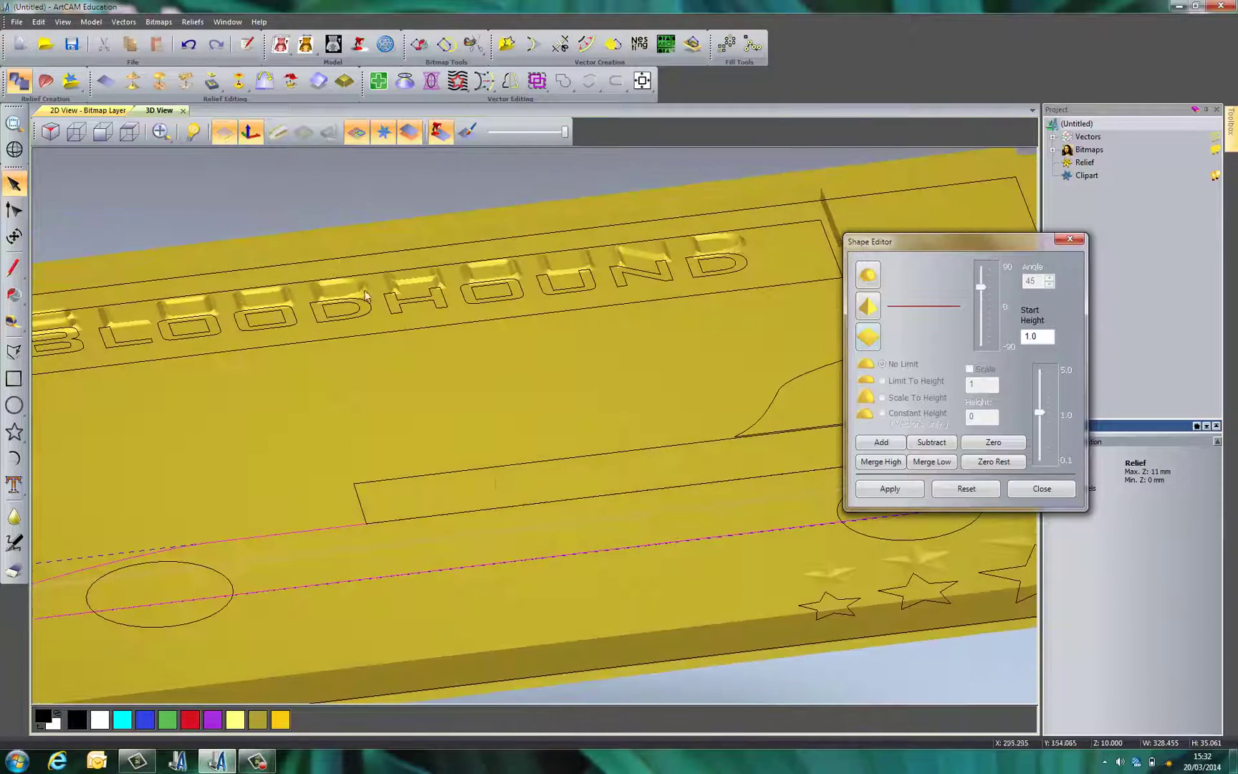
left_click(356, 132)
right_click_drag(518, 485, 529, 606)
scroll(511, 641, "down", 5)
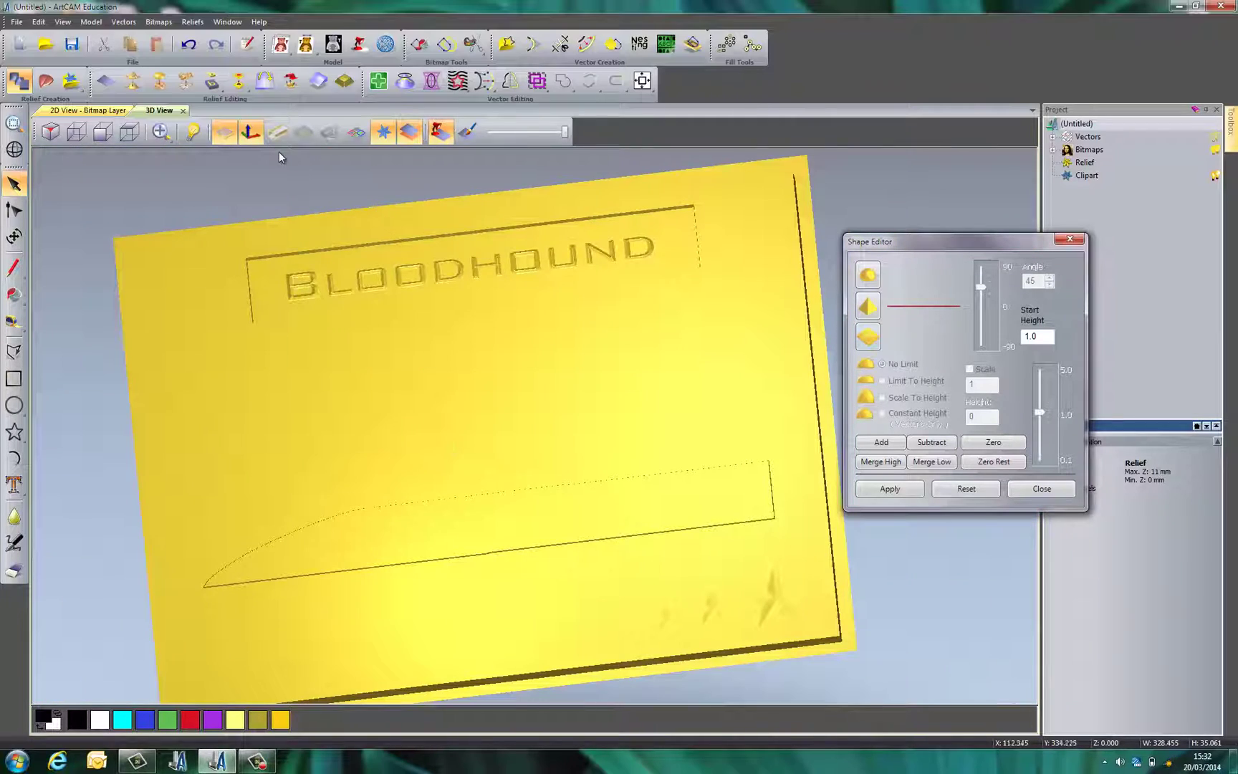
left_click(357, 132)
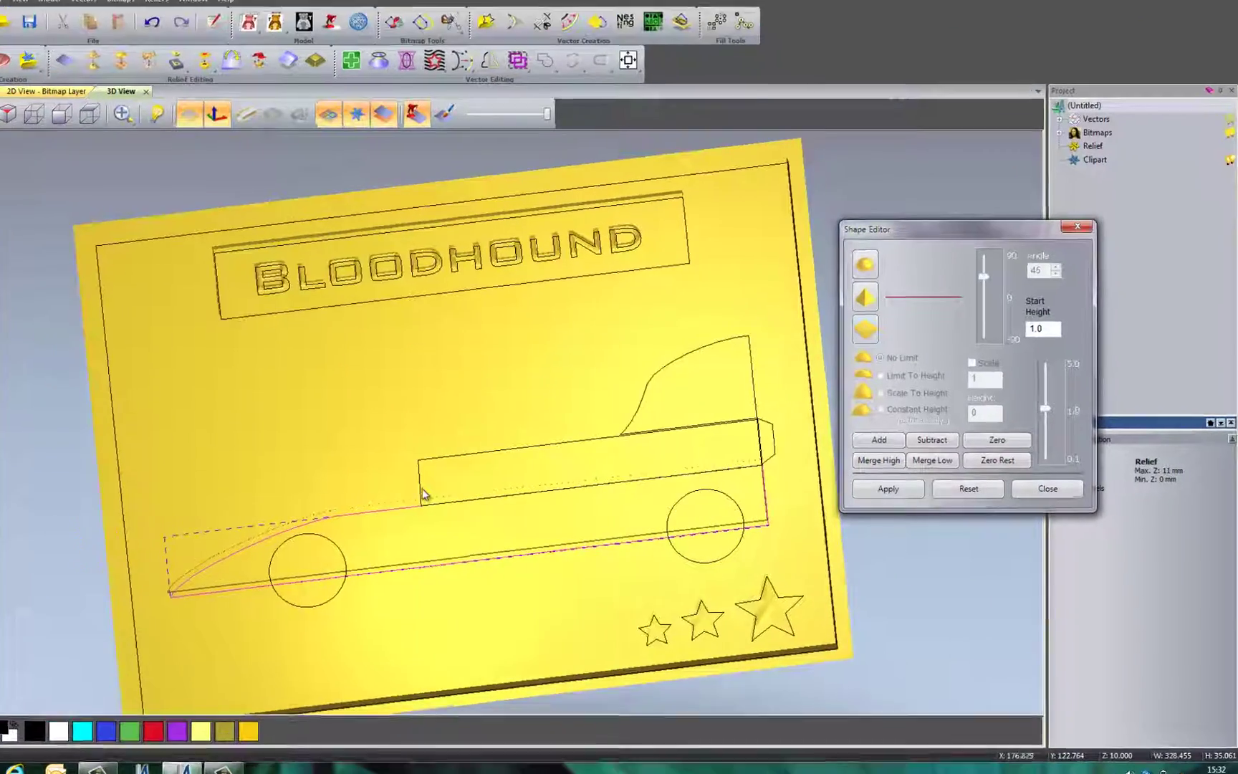
- Raise the car's upper rectangle panel from a 1.2 start height
left_click(445, 503)
double_click(1094, 268)
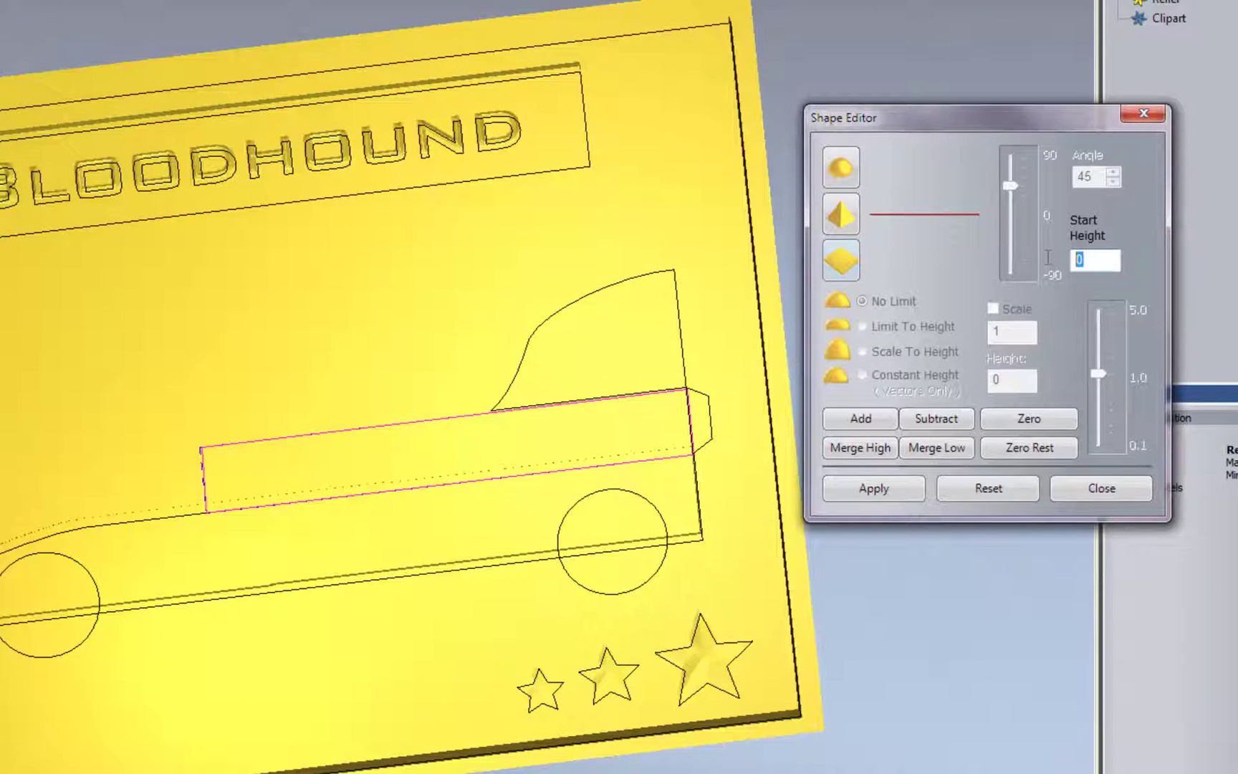
type("1.2")
left_click(884, 422)
- Raise the cab from a 1.4 start height and check it, then select the front wheel
left_click(506, 407)
double_click(1080, 259)
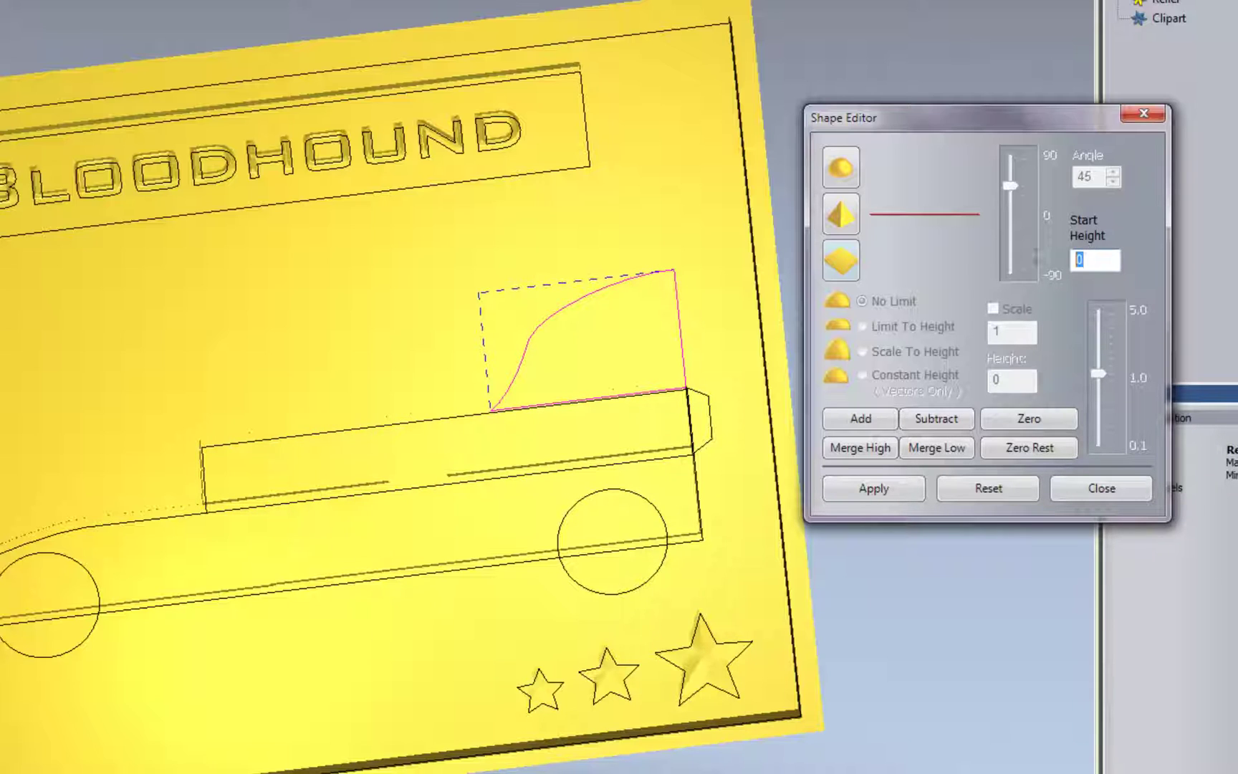
type("1.4")
left_click(873, 424)
left_click_drag(166, 581, 249, 337)
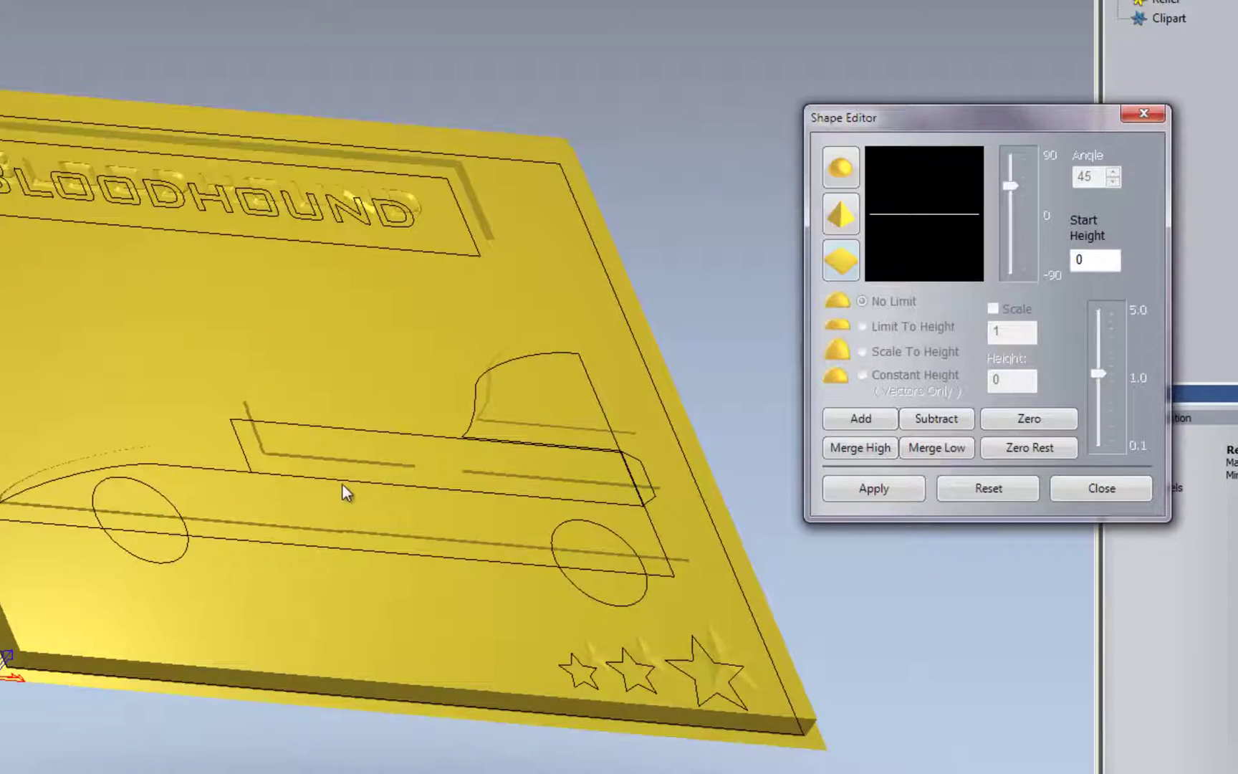
scroll(342, 492, "up", 2)
left_click(146, 576)
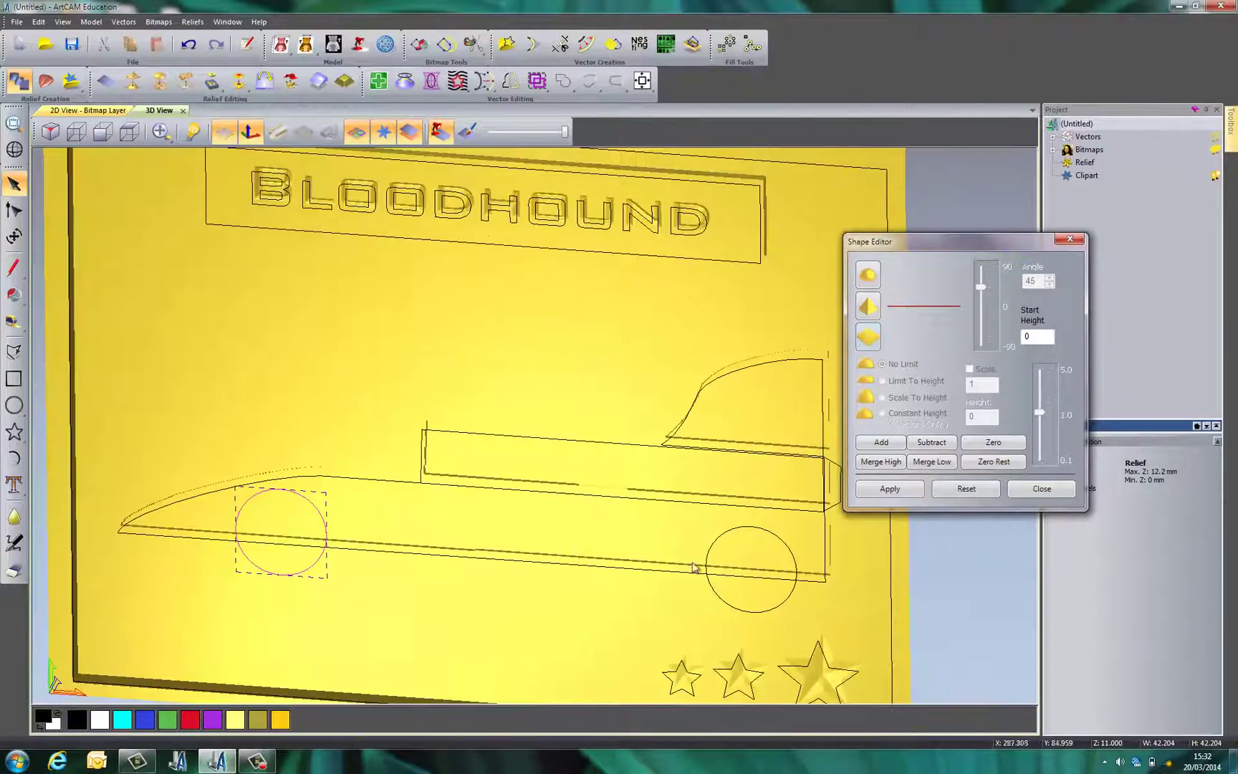
left_click(714, 589, "shift")
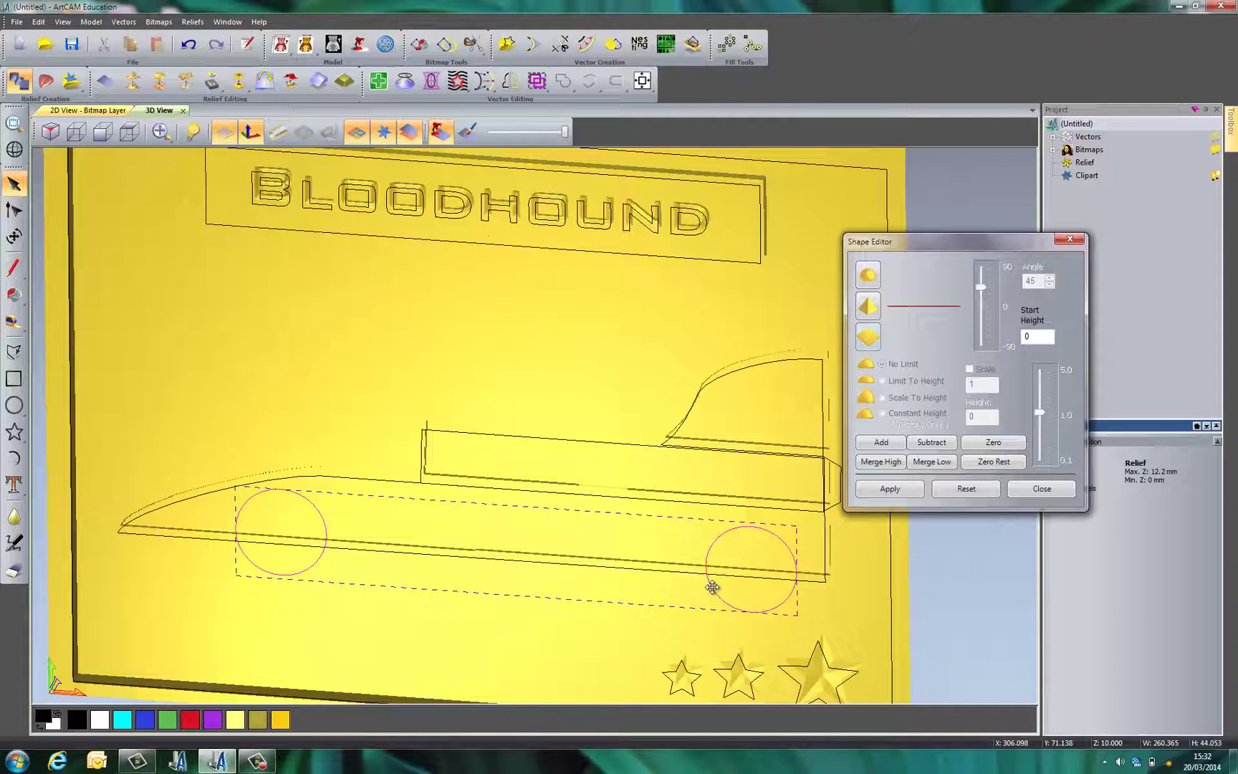
left_click(129, 131)
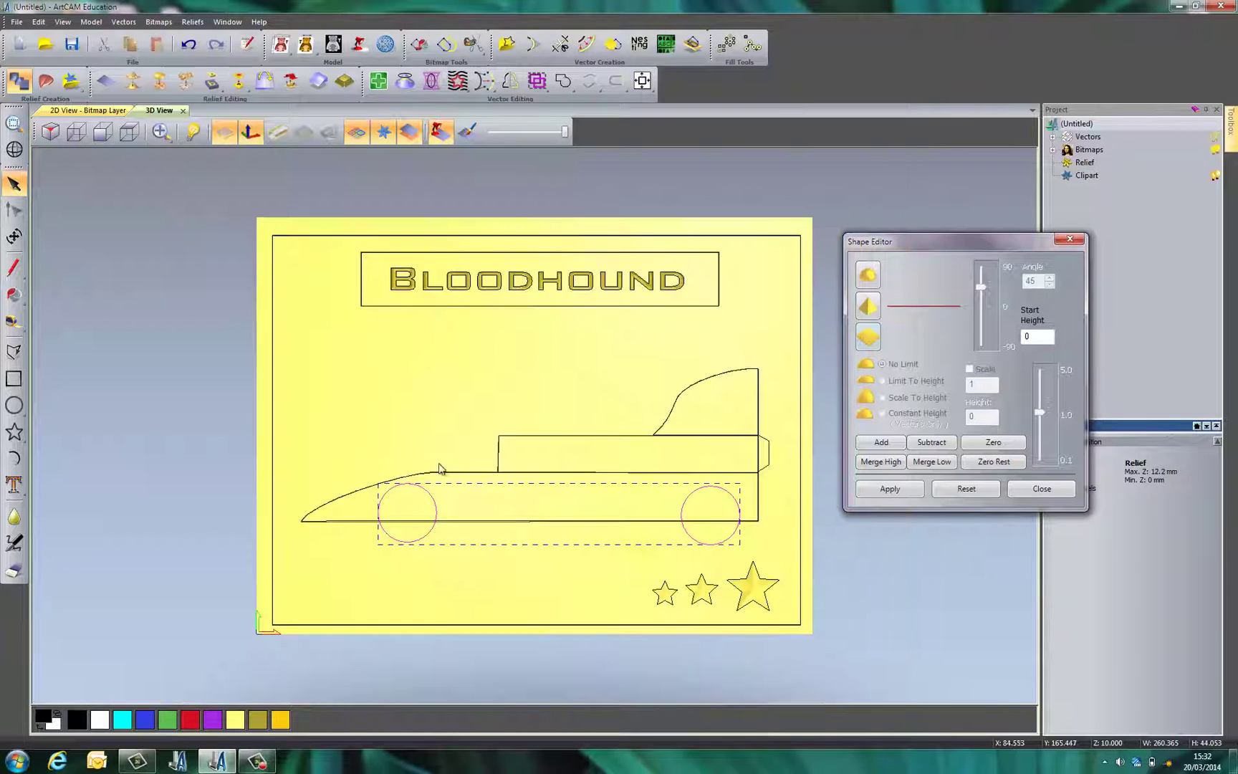
scroll(501, 548, "up", 5)
left_click_drag(523, 548, 183, 504)
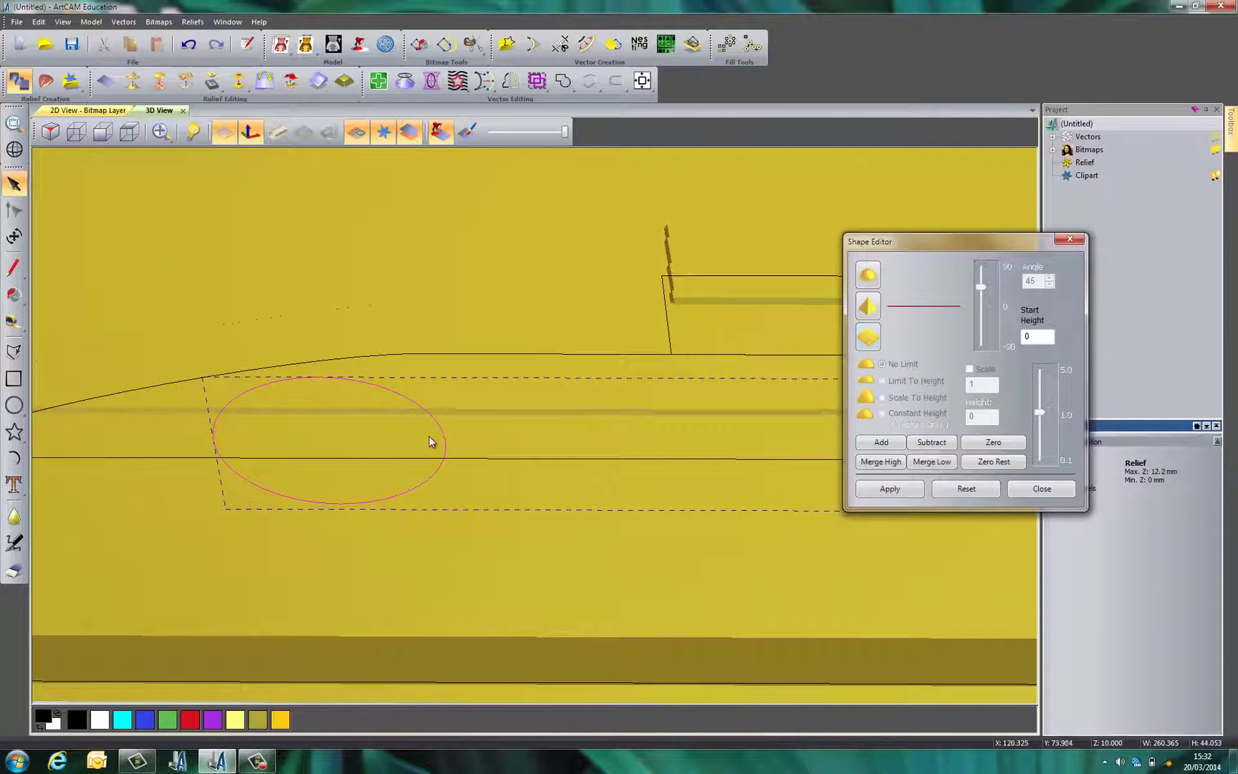
scroll(434, 452, "down", 3)
left_click_drag(429, 478, 461, 517)
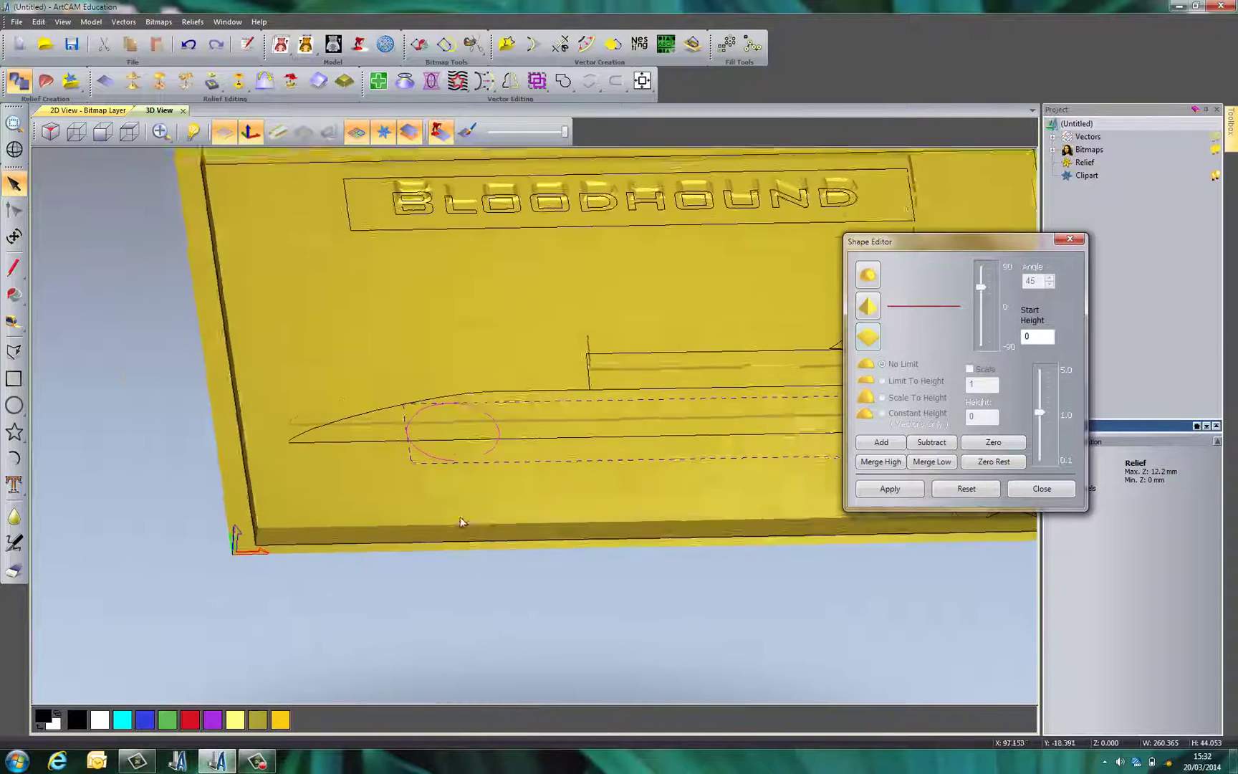
scroll(445, 546, "up", 4)
scroll(445, 545, "down", 2)
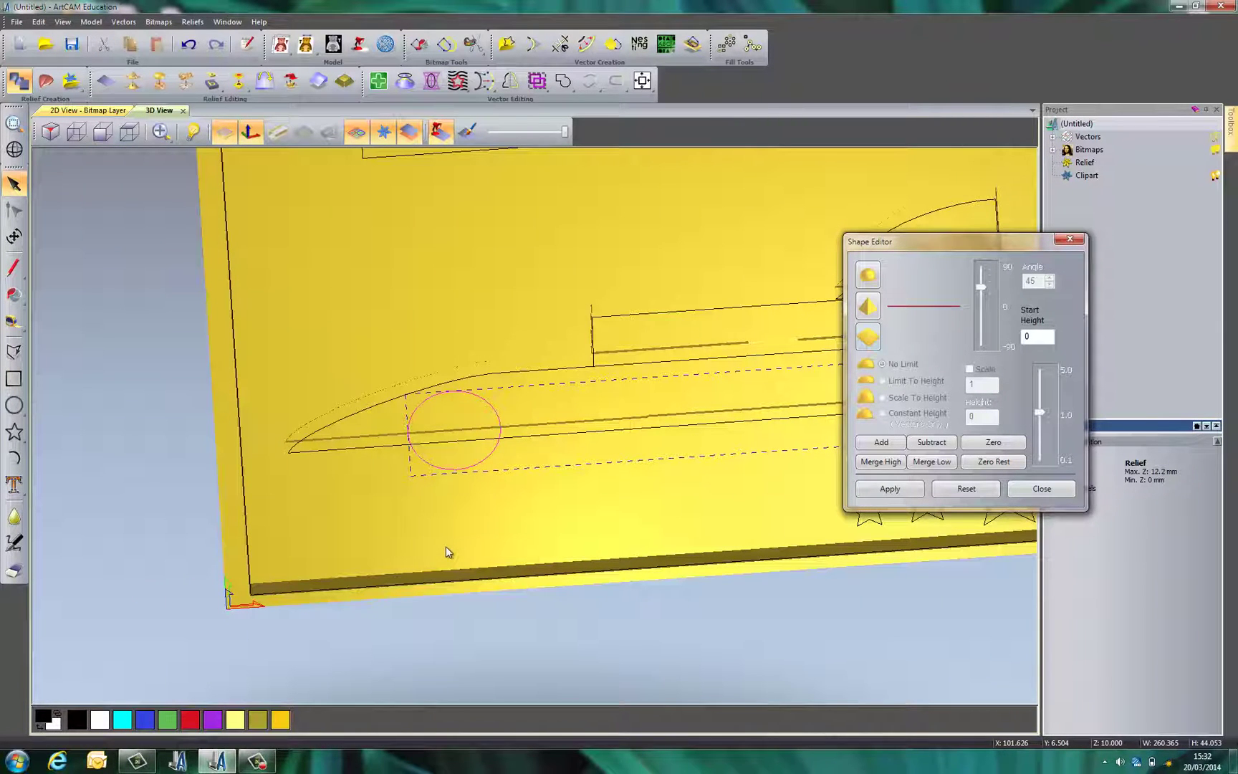
left_click_drag(470, 506, 352, 477)
left_click(349, 474)
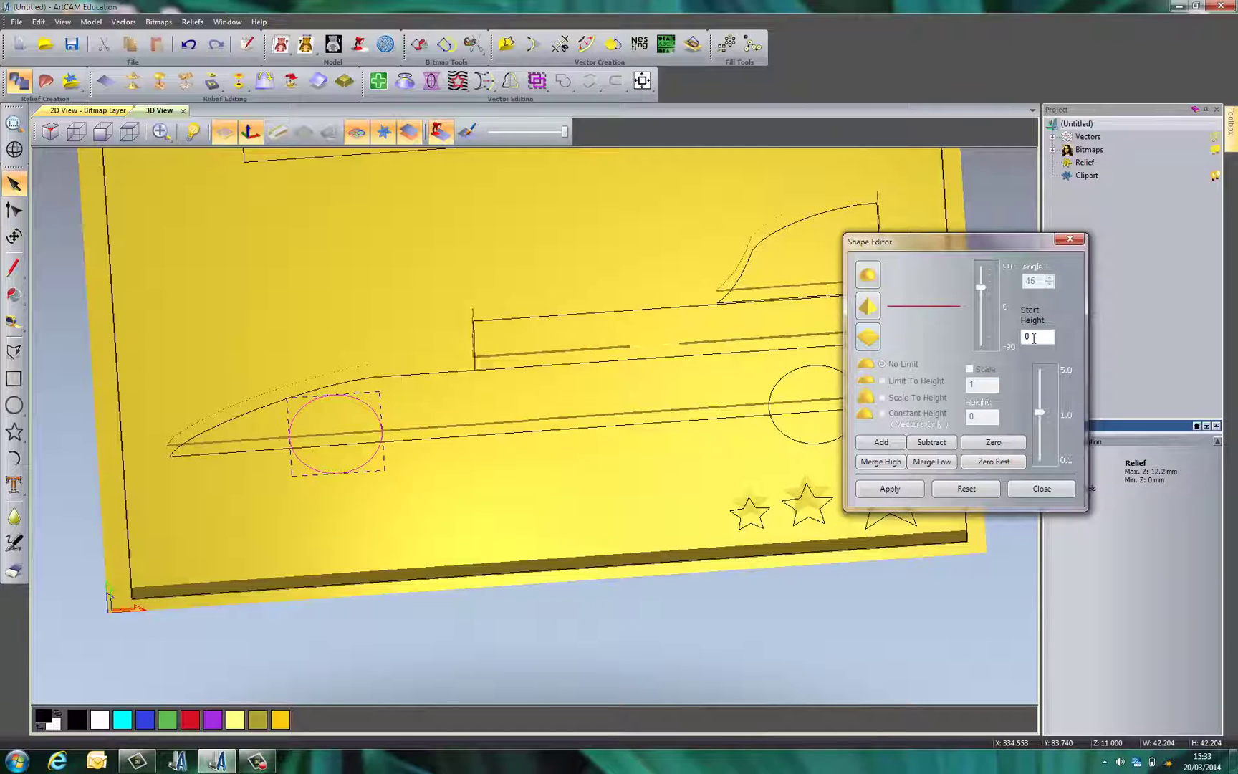
- Raise a dome relief inside the front wheel from a 0.5 start height and inspect it
left_click_drag(1034, 338, 1020, 342)
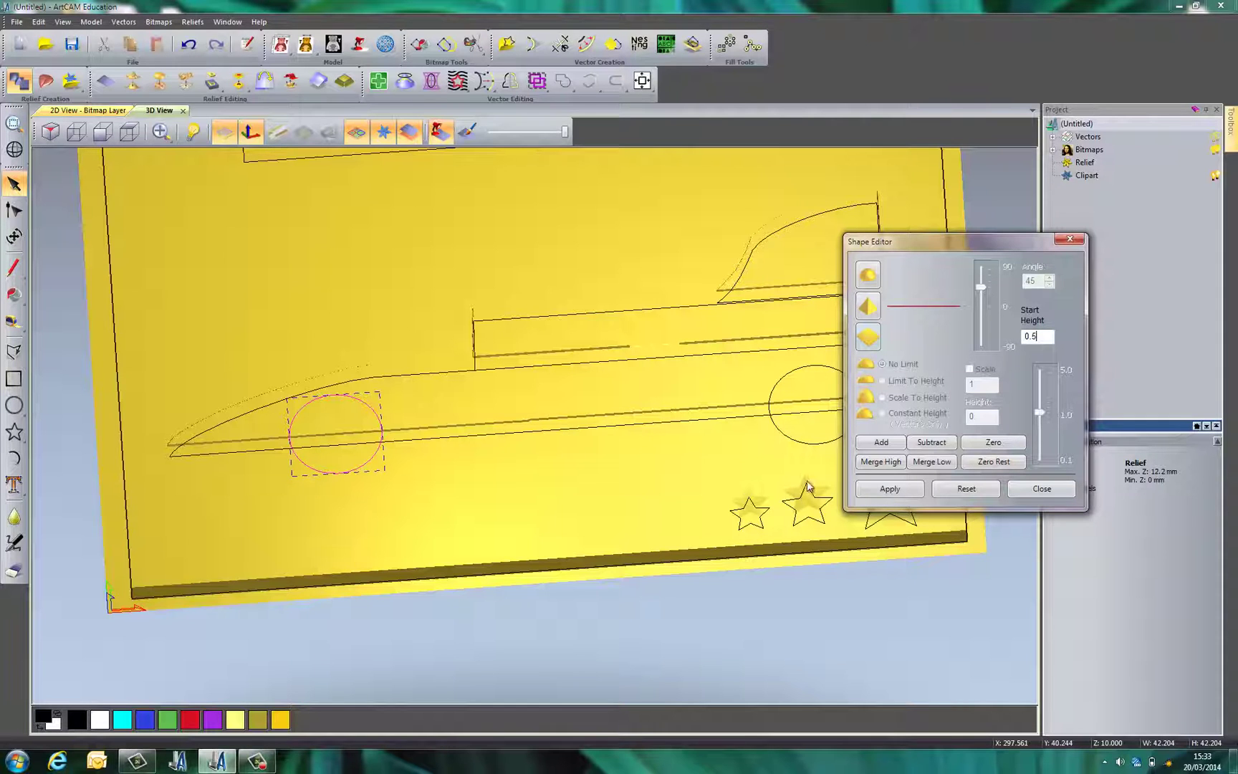
left_click(875, 450)
scroll(340, 443, "up", 5)
left_click_drag(371, 563, 555, 500)
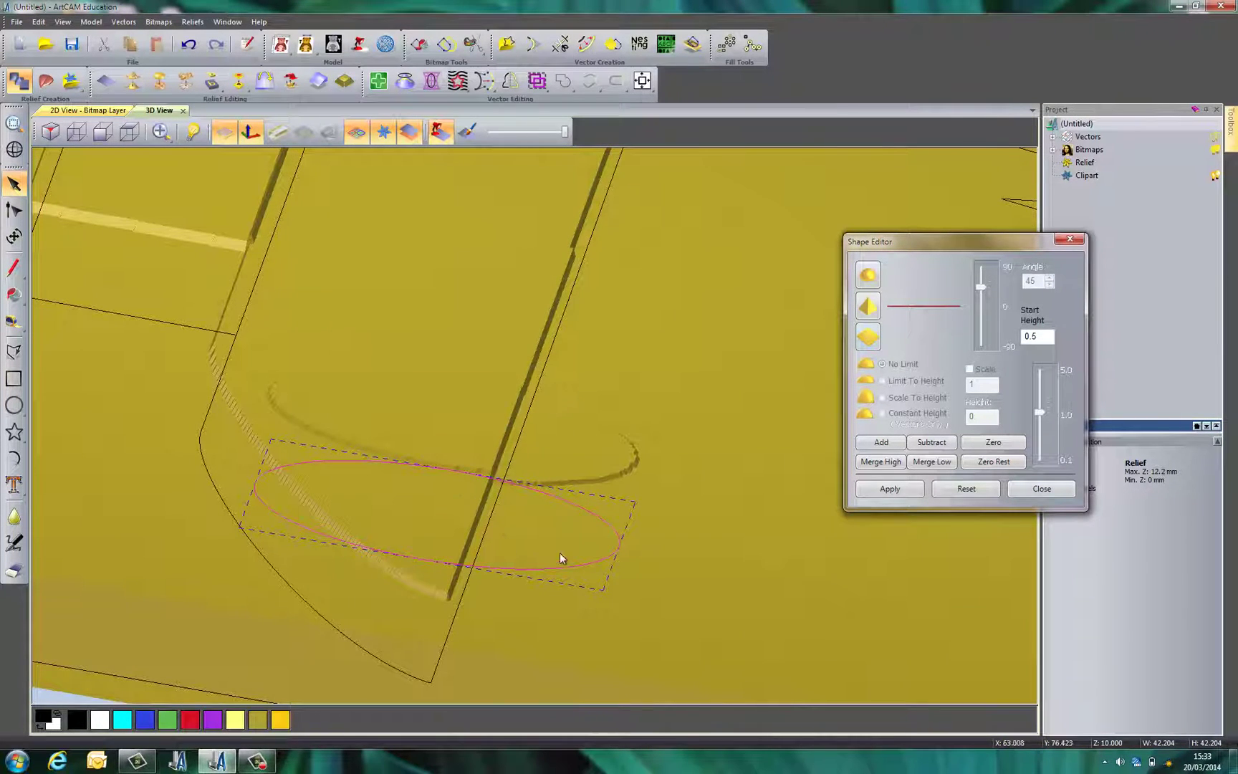
left_click_drag(738, 541, 499, 386)
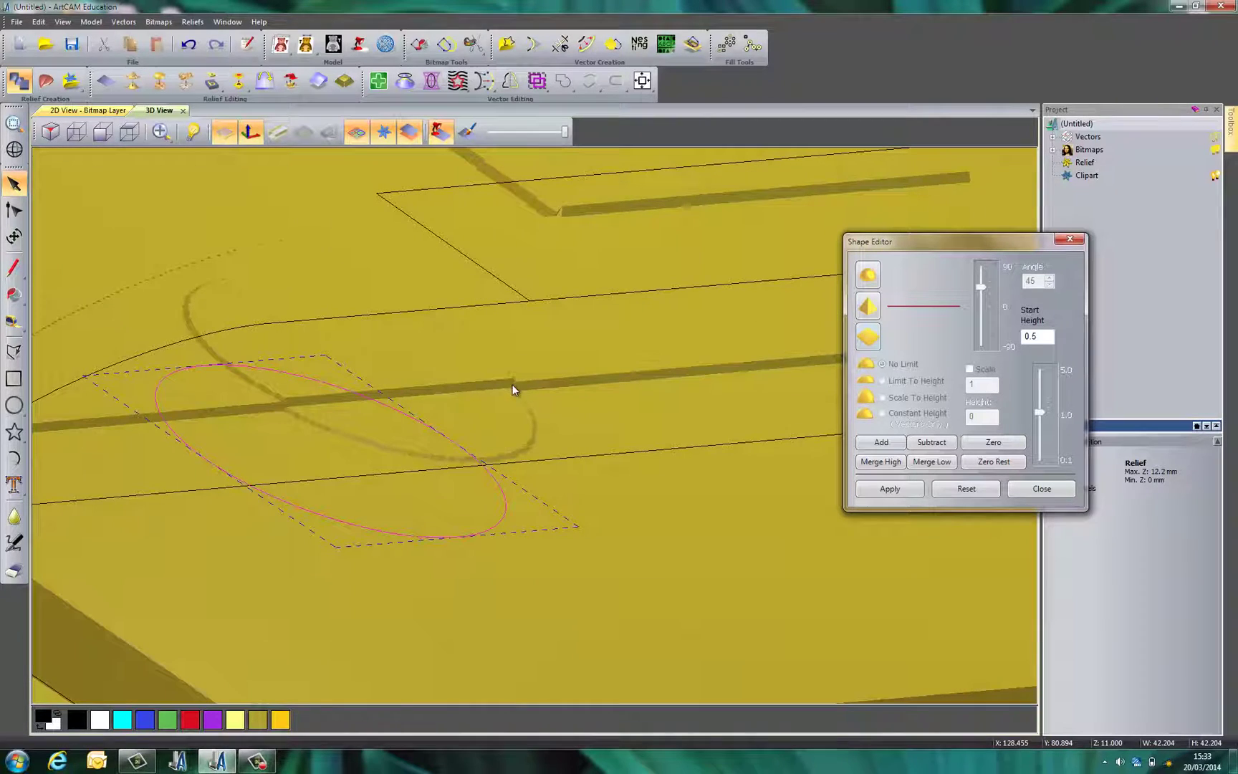
left_click_drag(580, 423, 600, 446)
middle_click_drag(601, 446, 484, 470)
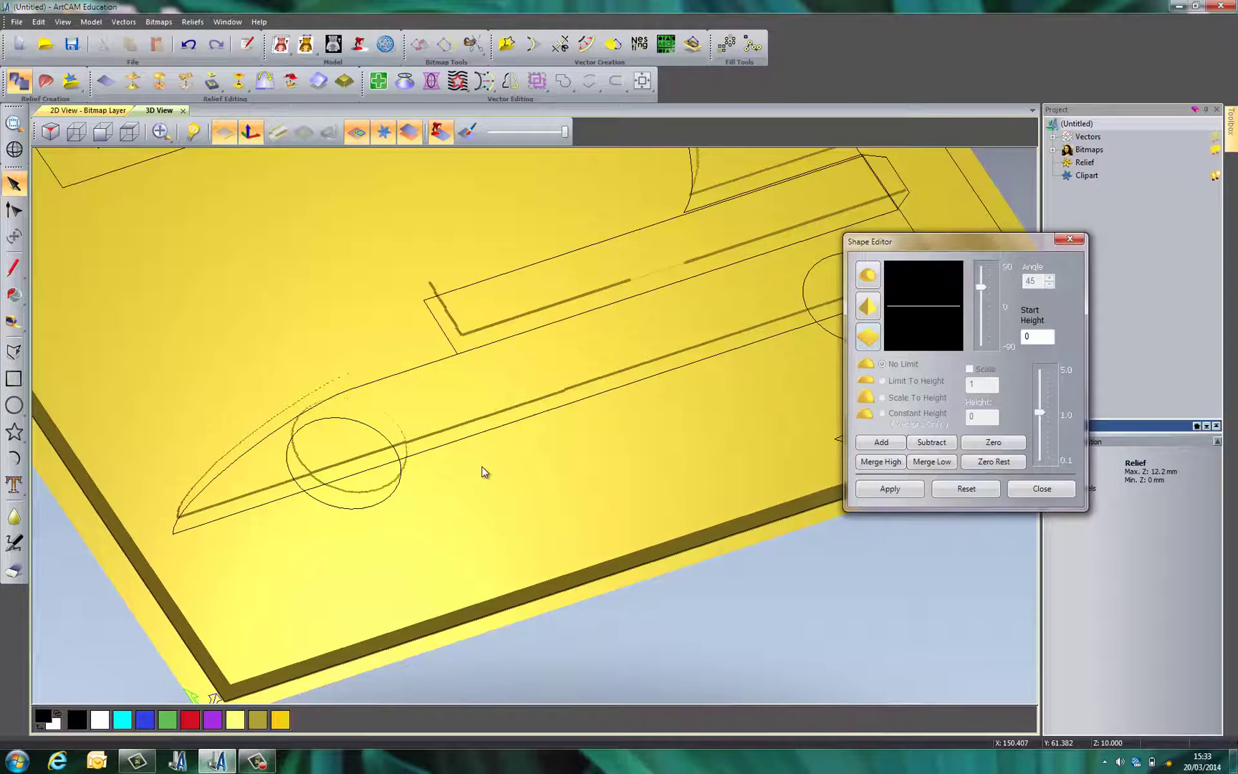
- Bring the raised corner stars into view and show the vector outlines over the relief
left_click(358, 133)
scroll(423, 467, "up", 2)
left_click_drag(422, 467, 506, 442)
middle_click_drag(671, 420, 353, 446)
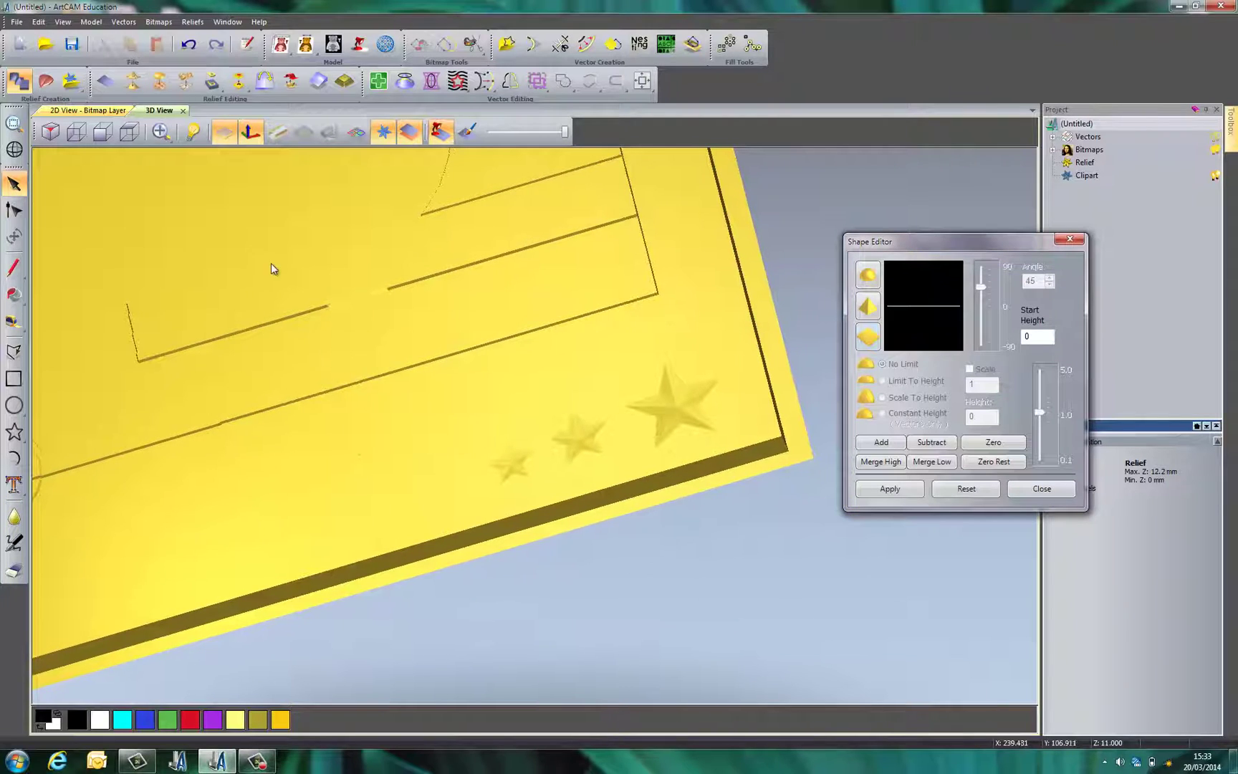
left_click(359, 134)
left_click(362, 135)
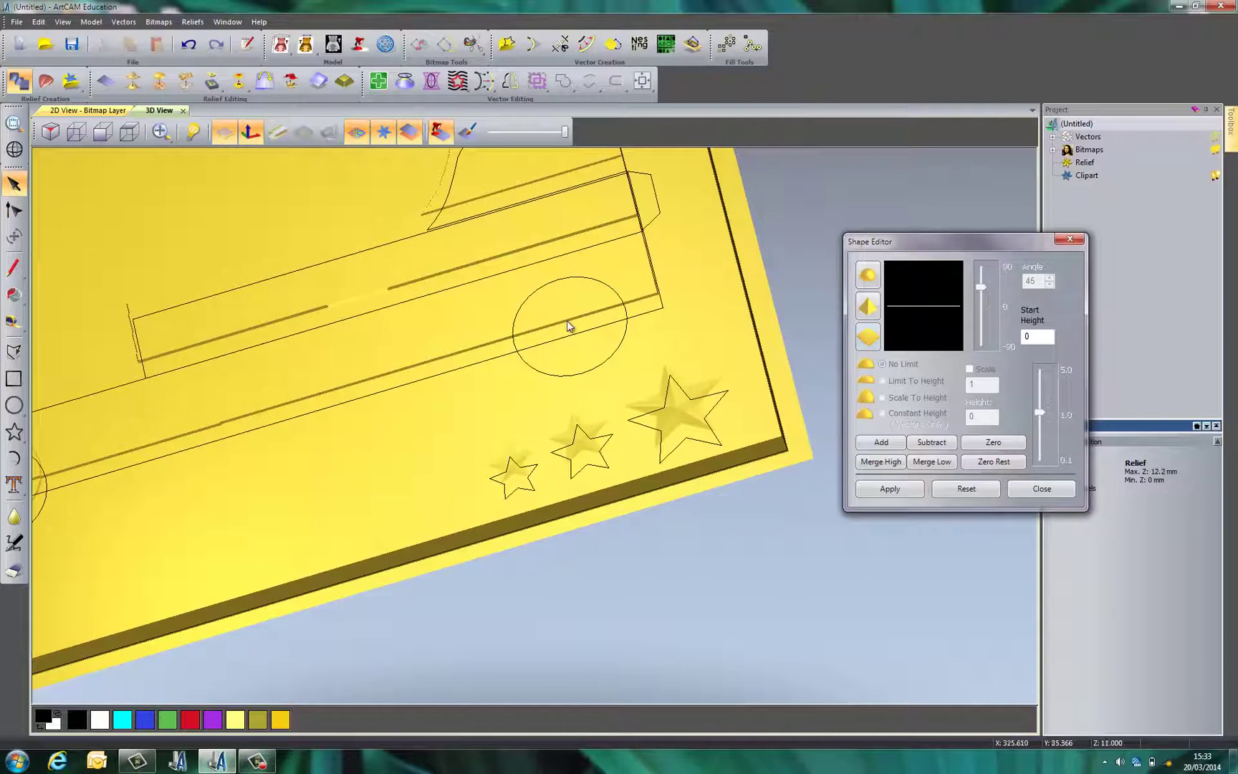
- Merge the wheel circle high from a 10.5 start height, close the Shape Editor and hide outlines
left_click(532, 369)
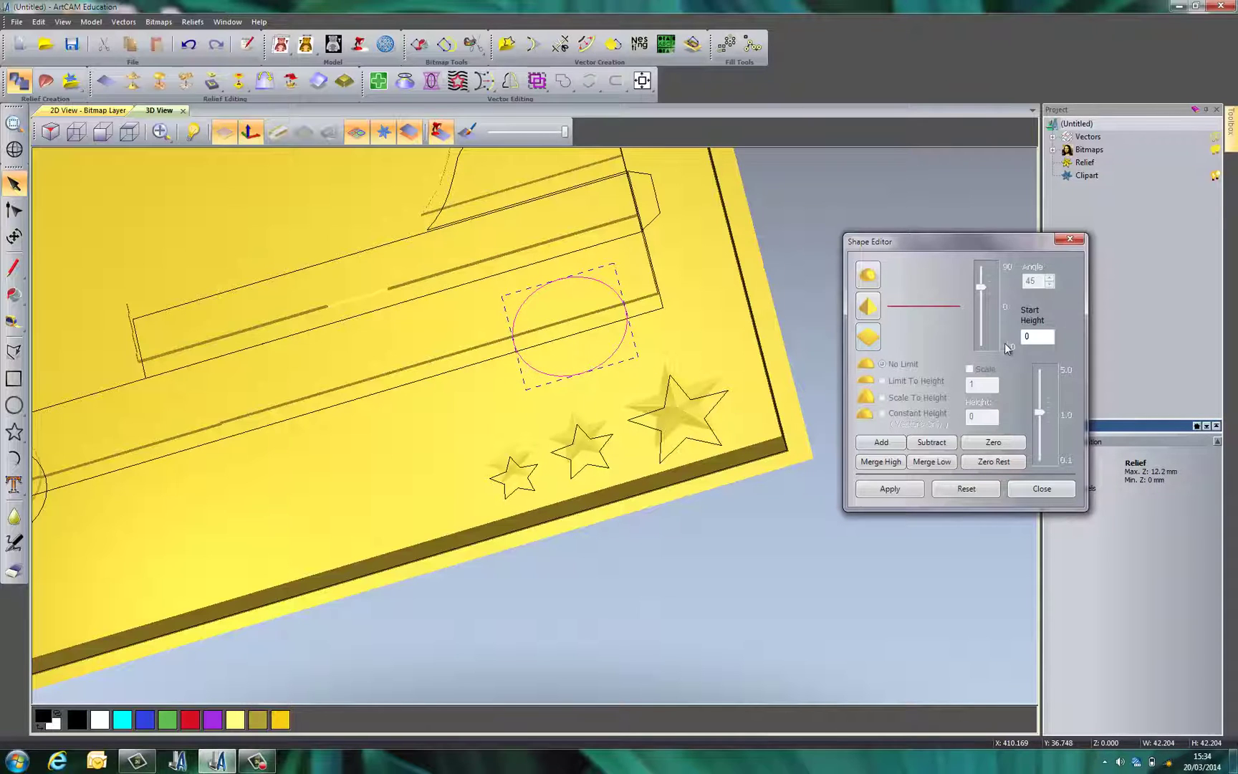
double_click(1033, 336)
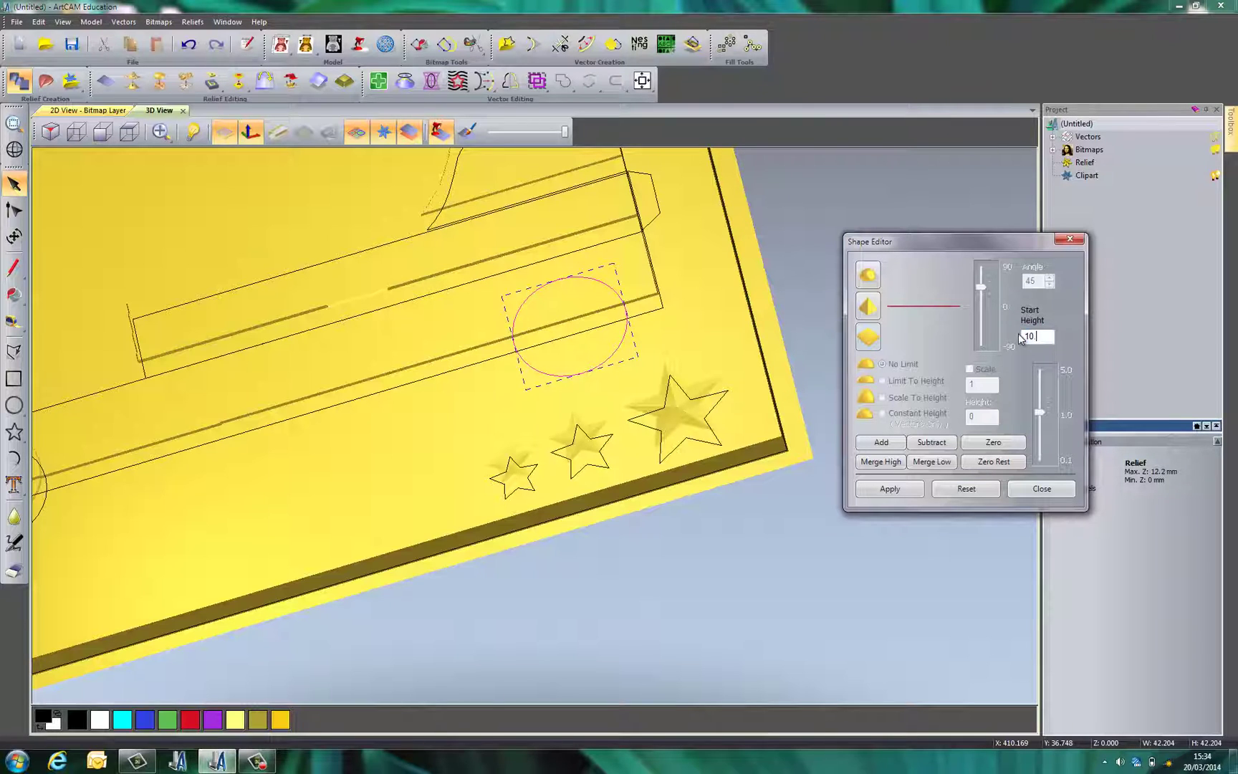
left_click(884, 464)
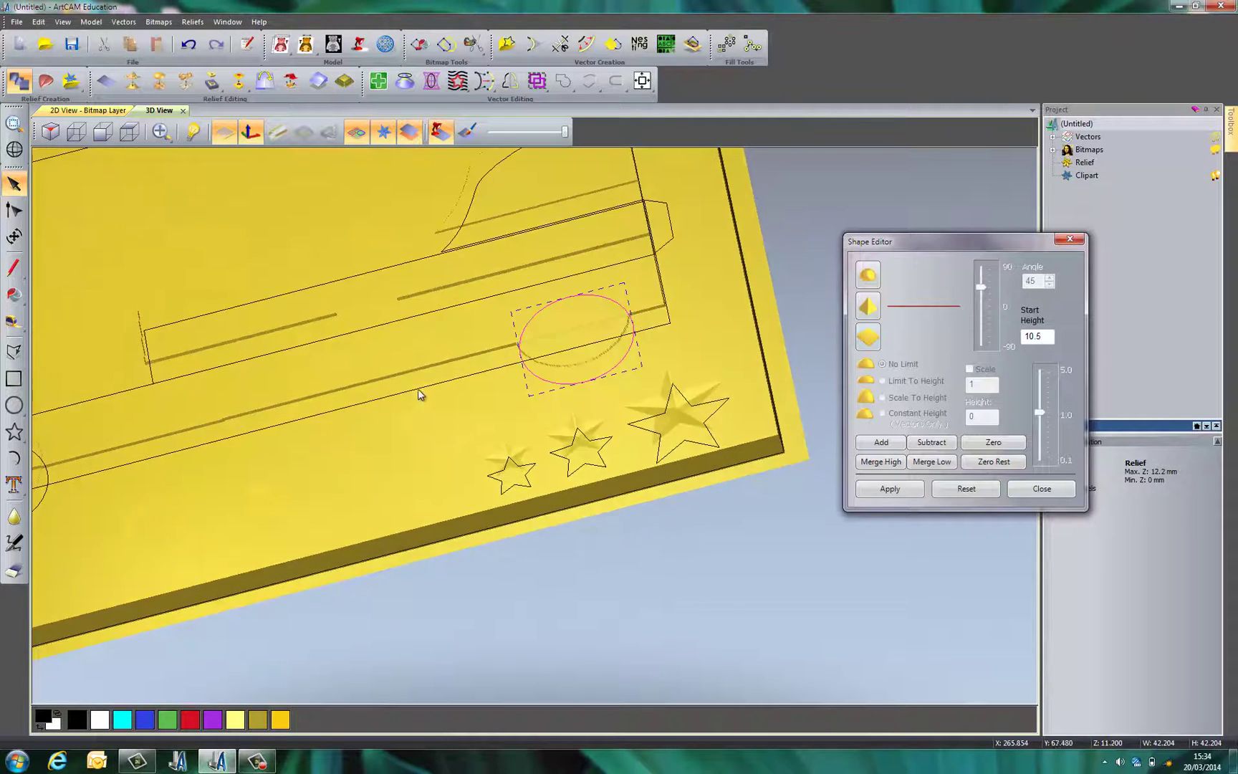
scroll(426, 368, "up", 4)
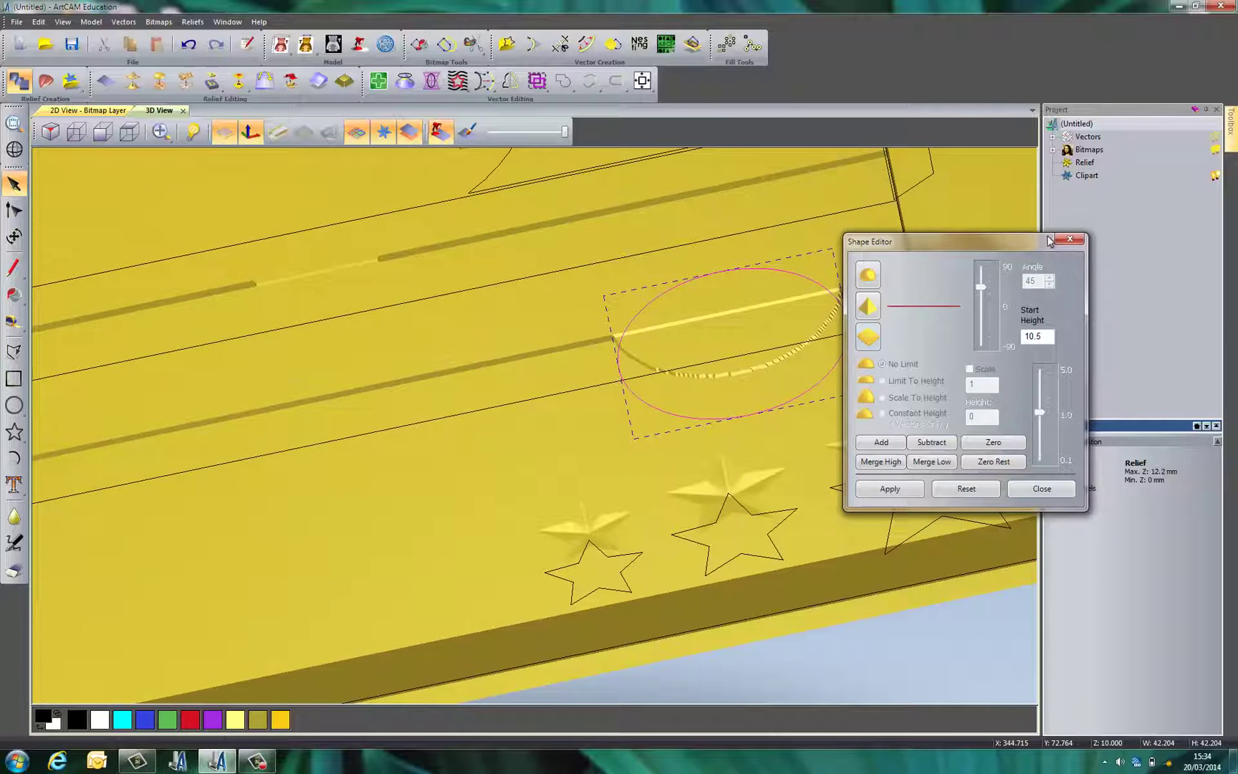
left_click(1070, 238)
left_click(362, 134)
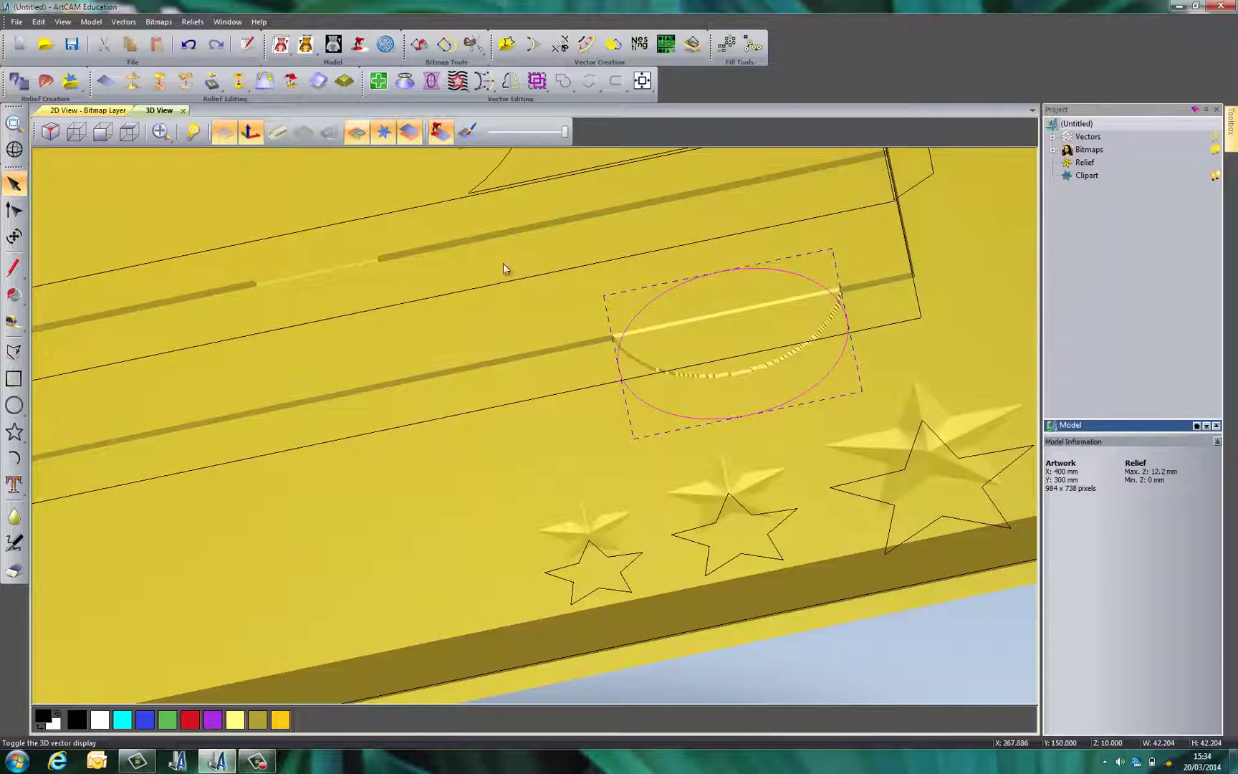
left_click_drag(570, 483, 497, 461)
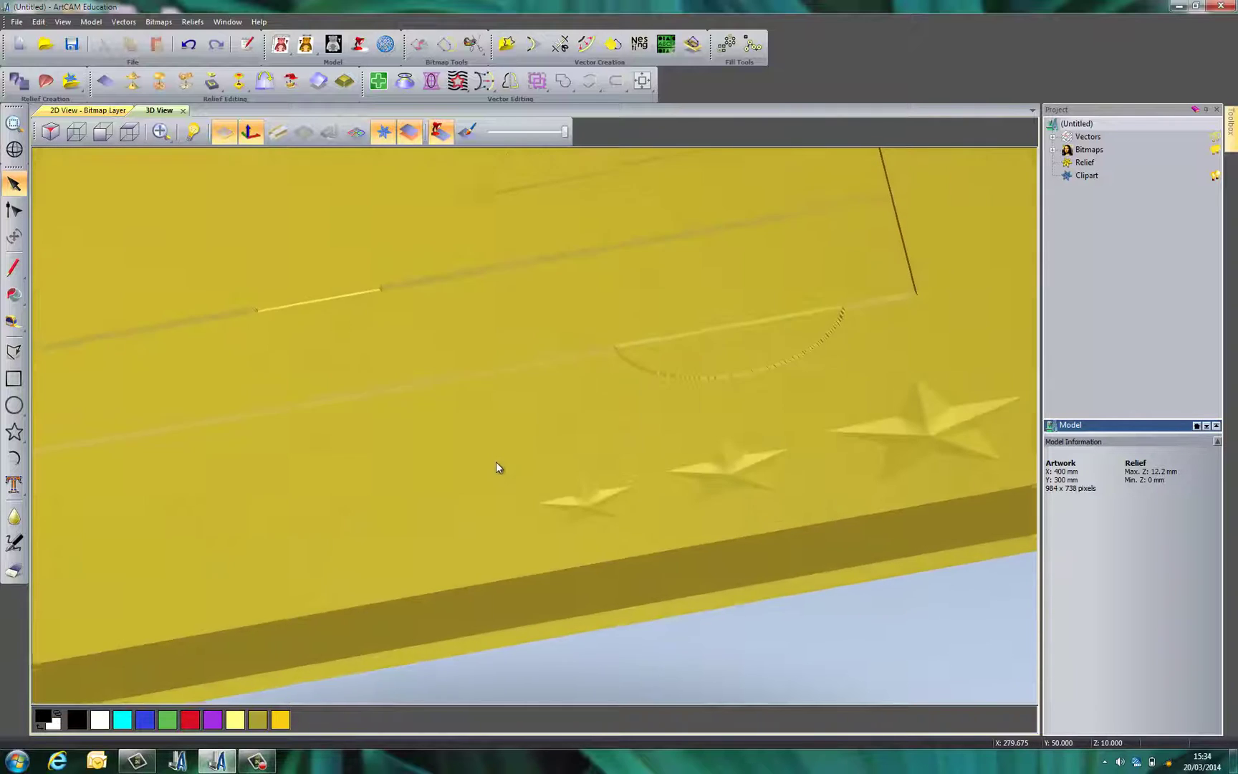
scroll(613, 428, "down", 5)
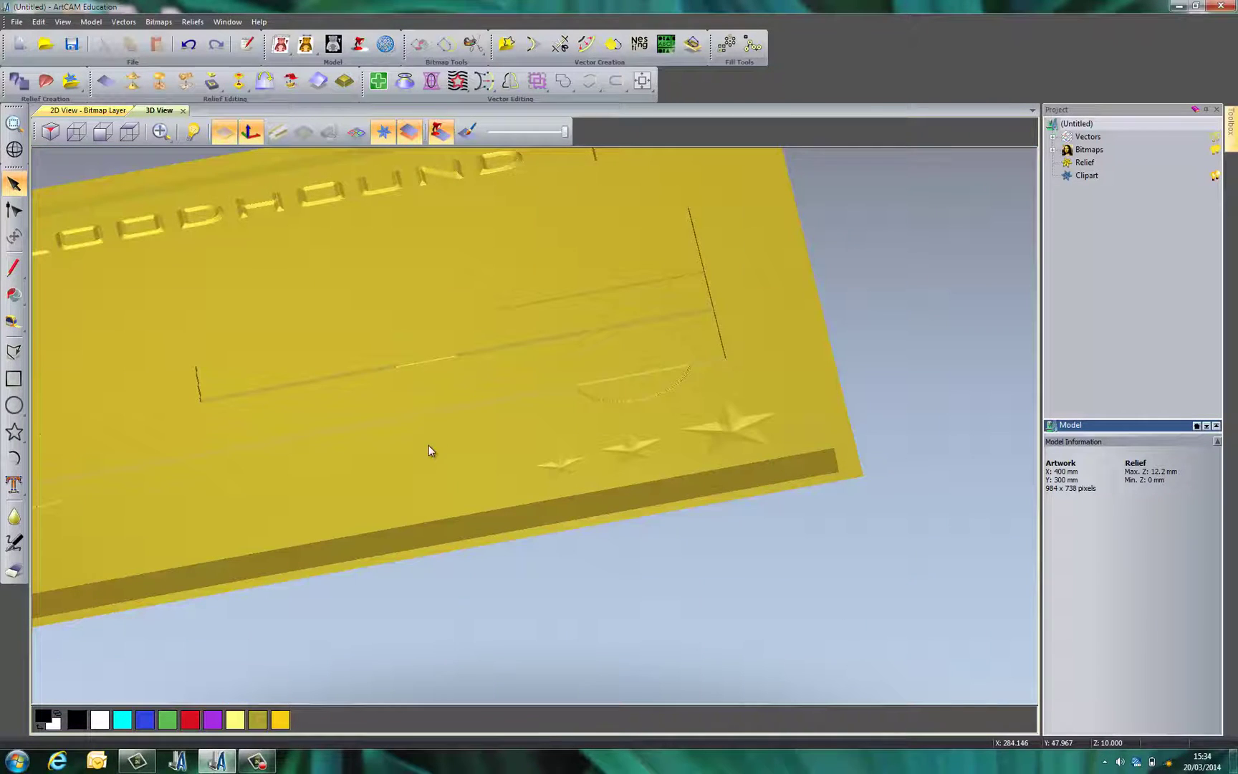
scroll(132, 475, "up", 3)
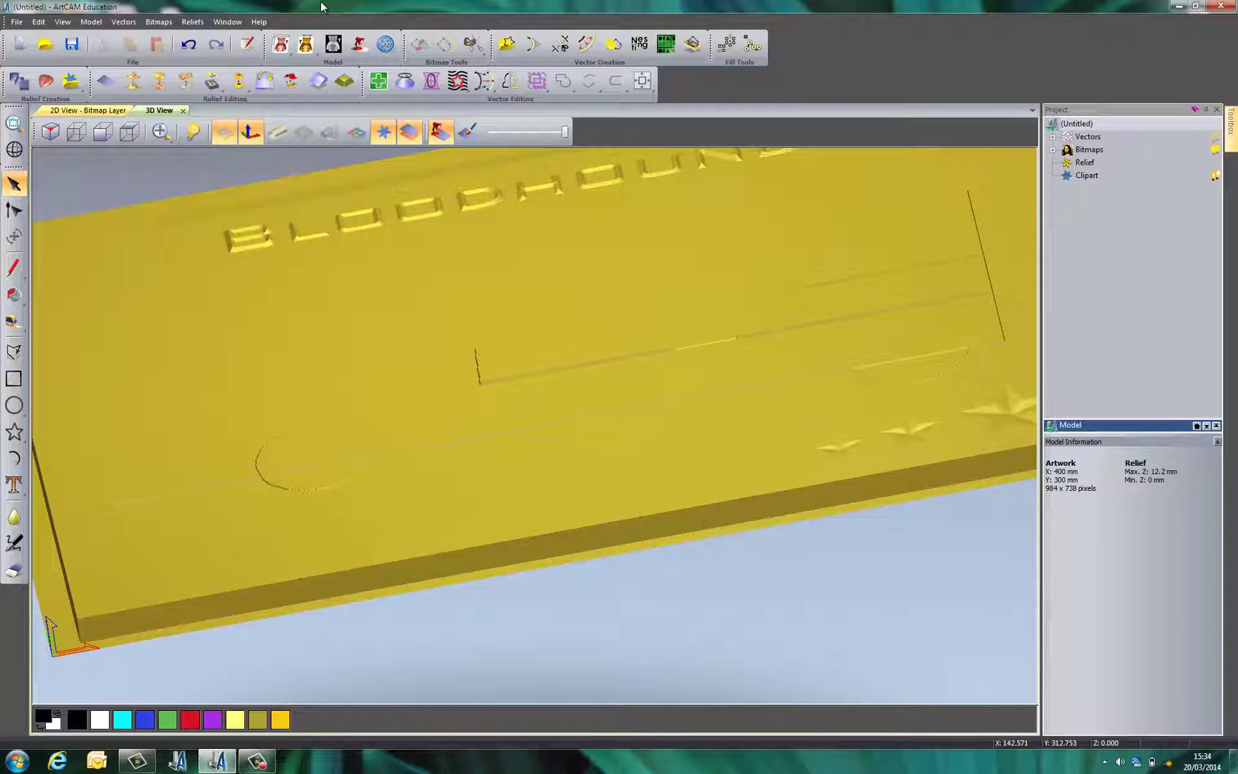
- Apply the 18ct LightBox Gold material to the relief and view it tilted
left_click(361, 50)
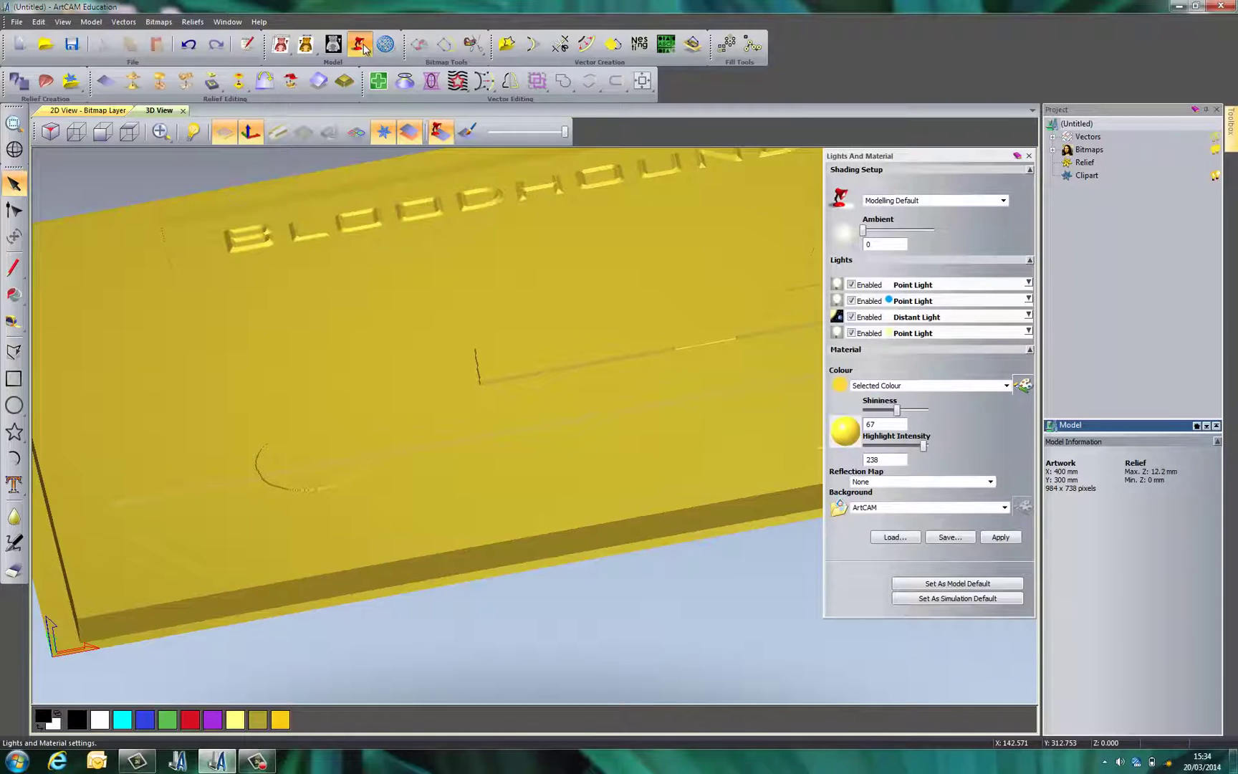
left_click(894, 202)
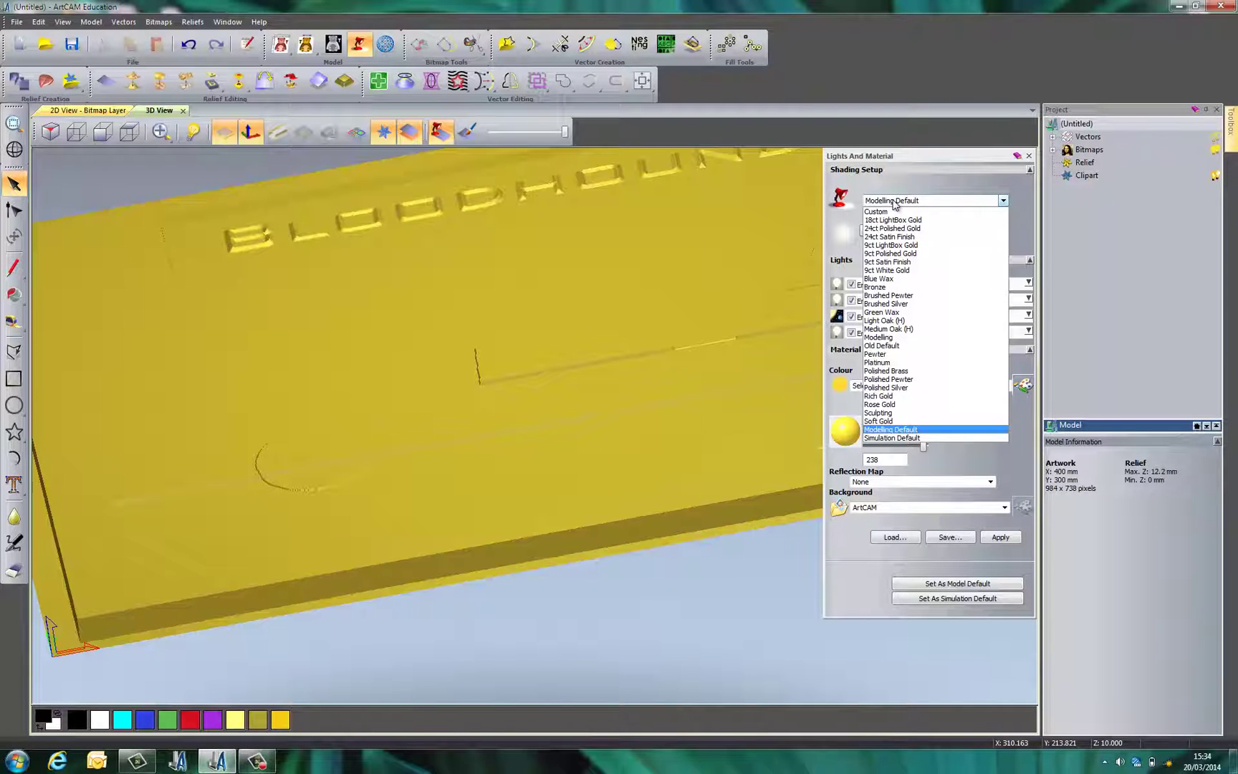
left_click(895, 220)
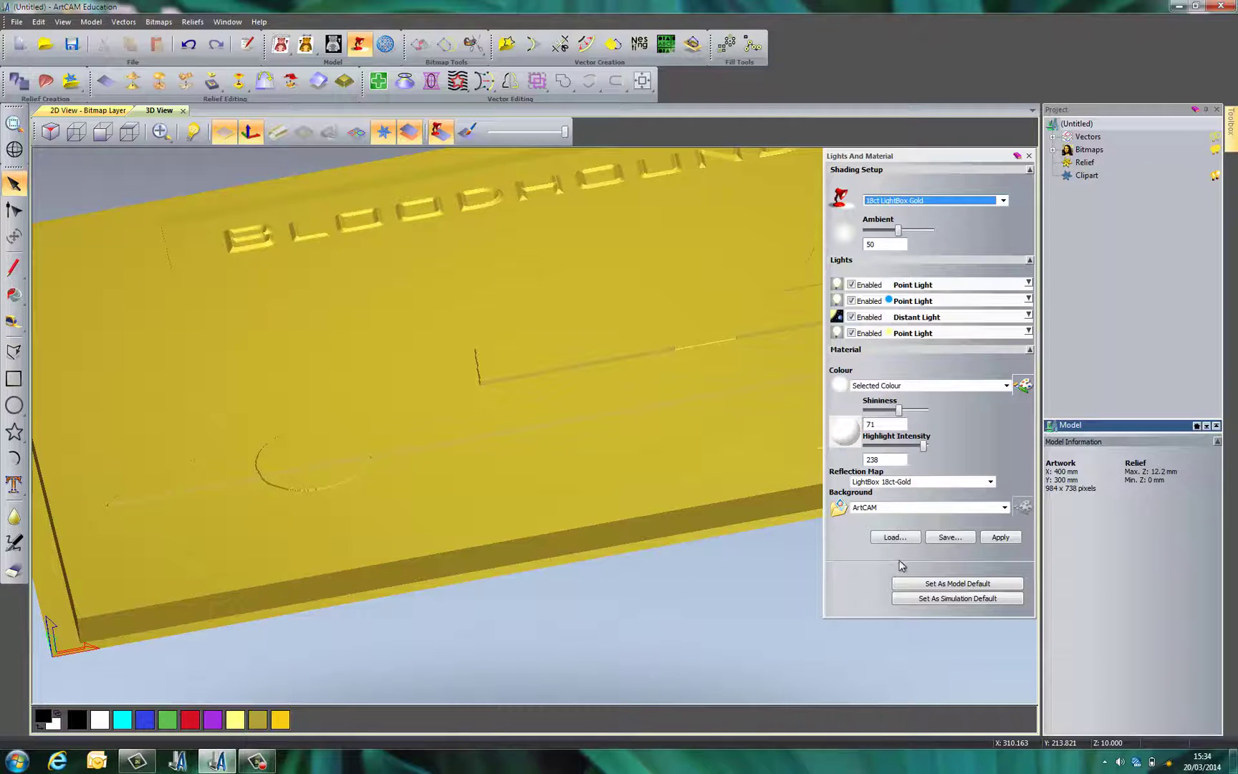
left_click(999, 538)
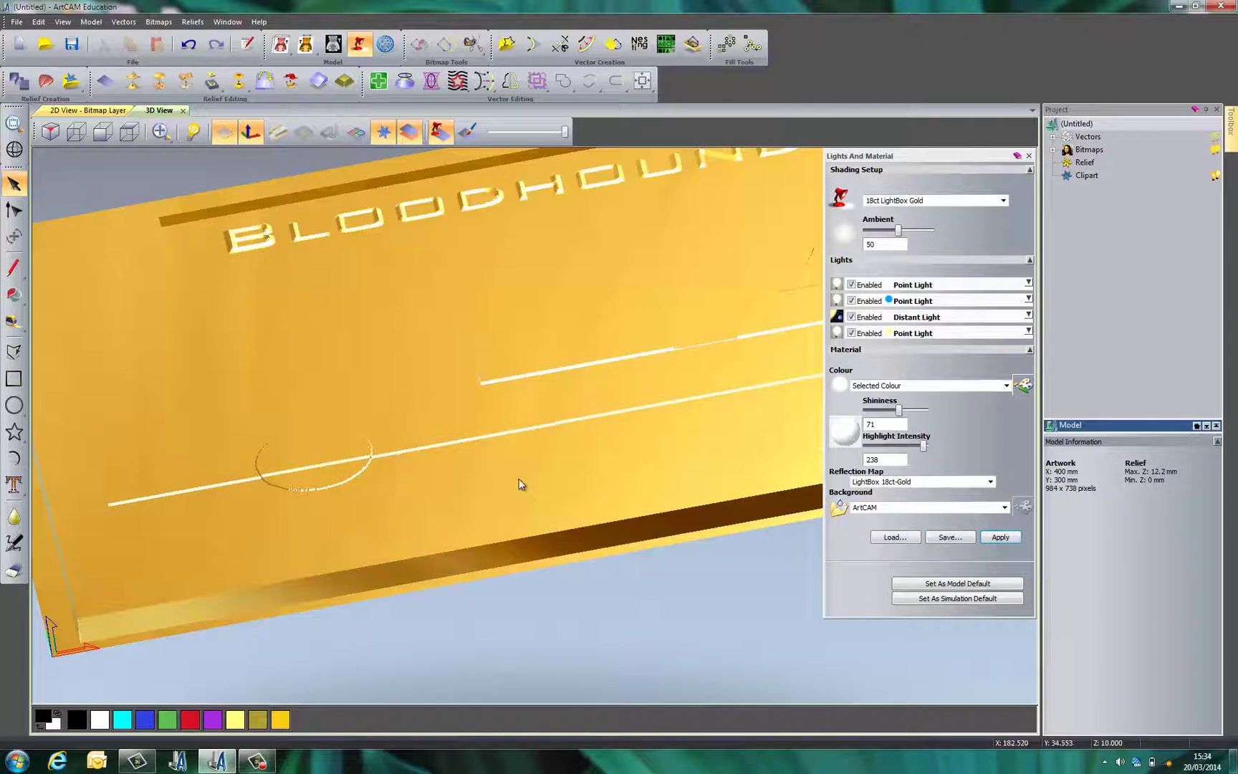
scroll(497, 495, "up", 3)
scroll(497, 494, "down", 5)
left_click_drag(506, 500, 516, 453)
- Switch the relief to Polished Brass and inspect the wheel arc and plate corner
left_click(945, 200)
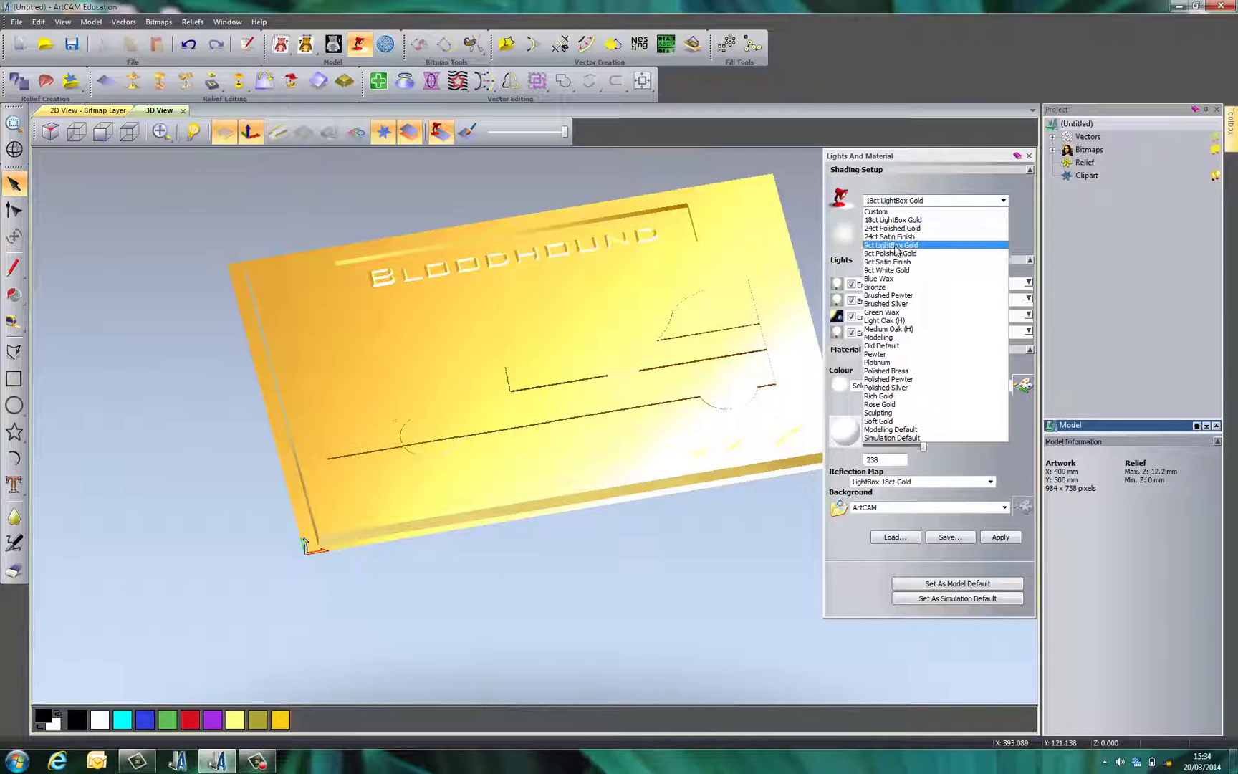
left_click(887, 371)
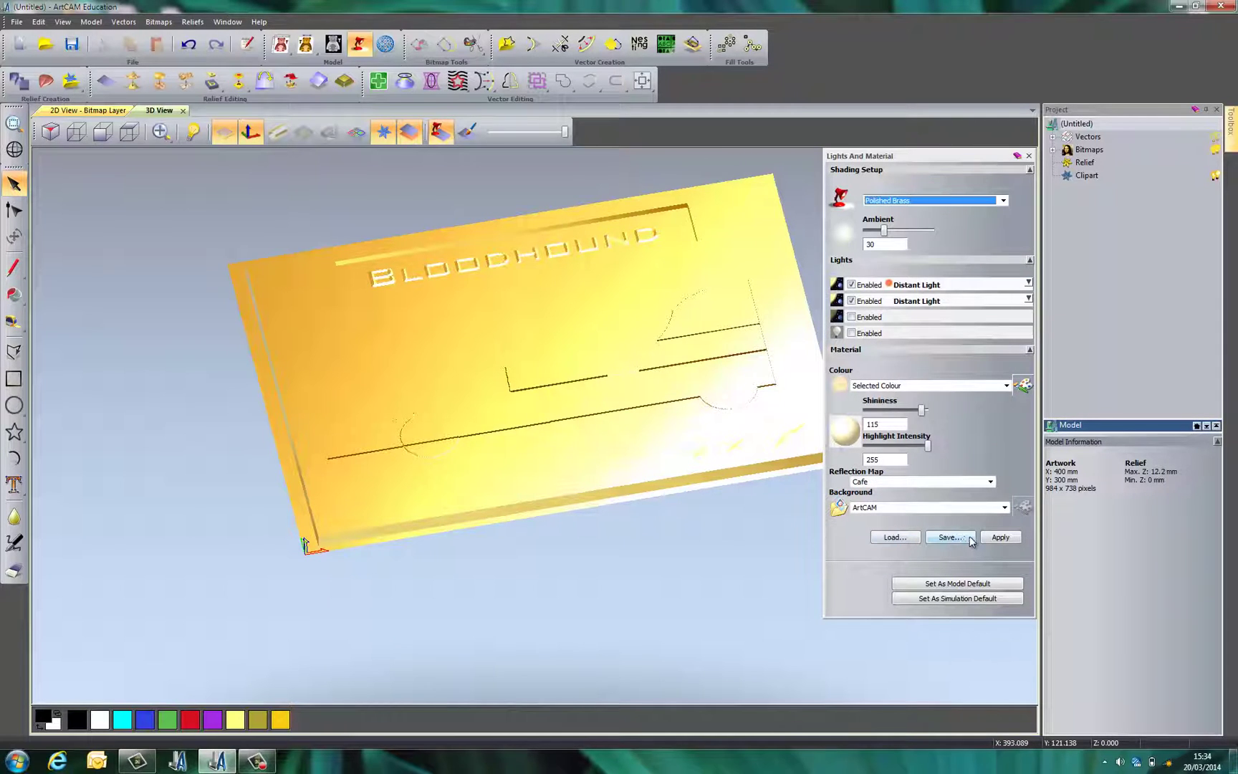
left_click(989, 538)
left_click_drag(552, 429, 692, 401)
scroll(692, 404, "up", 3)
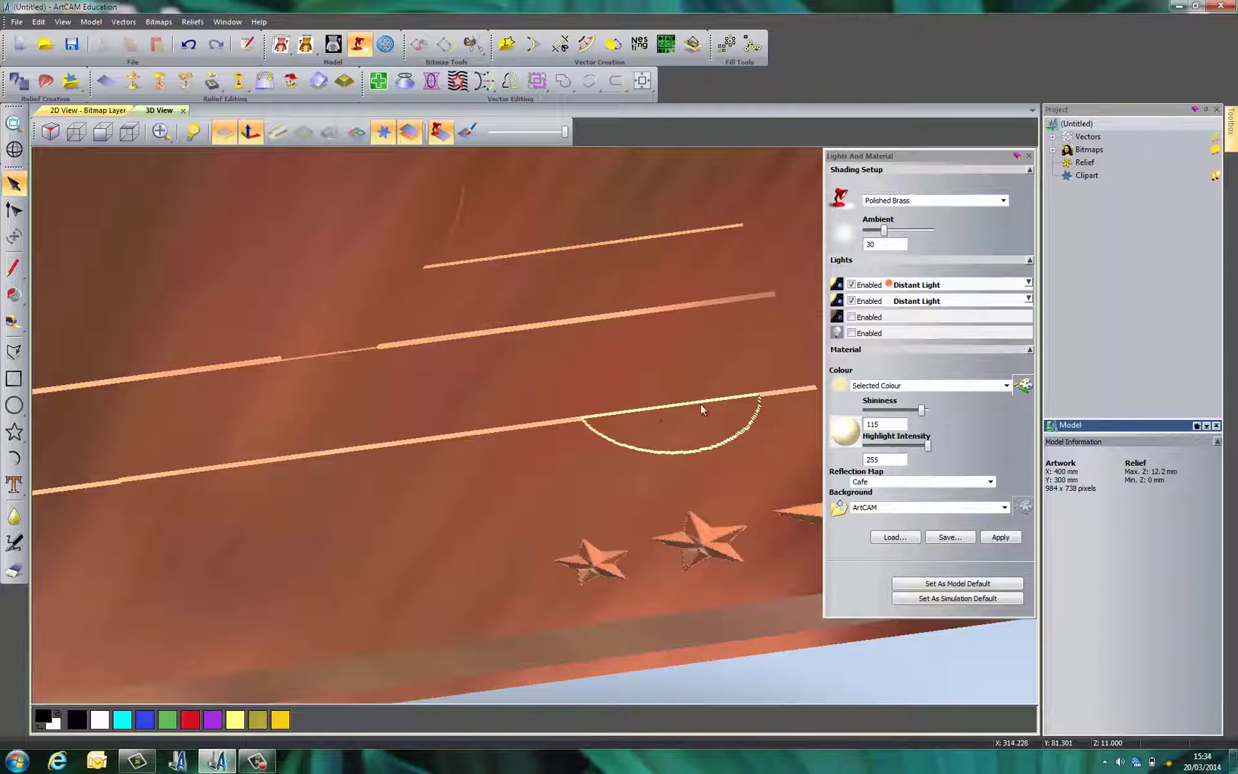
left_click_drag(351, 422, 331, 391)
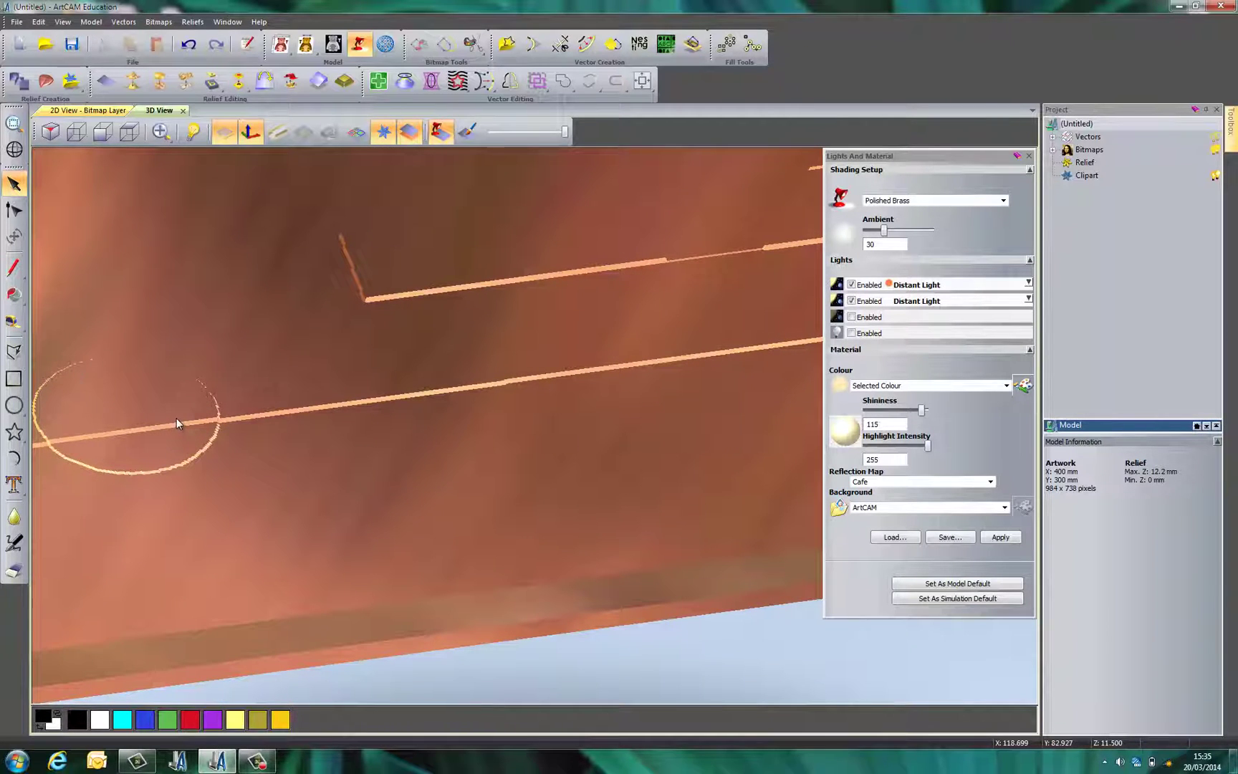
left_click_drag(176, 418, 257, 432)
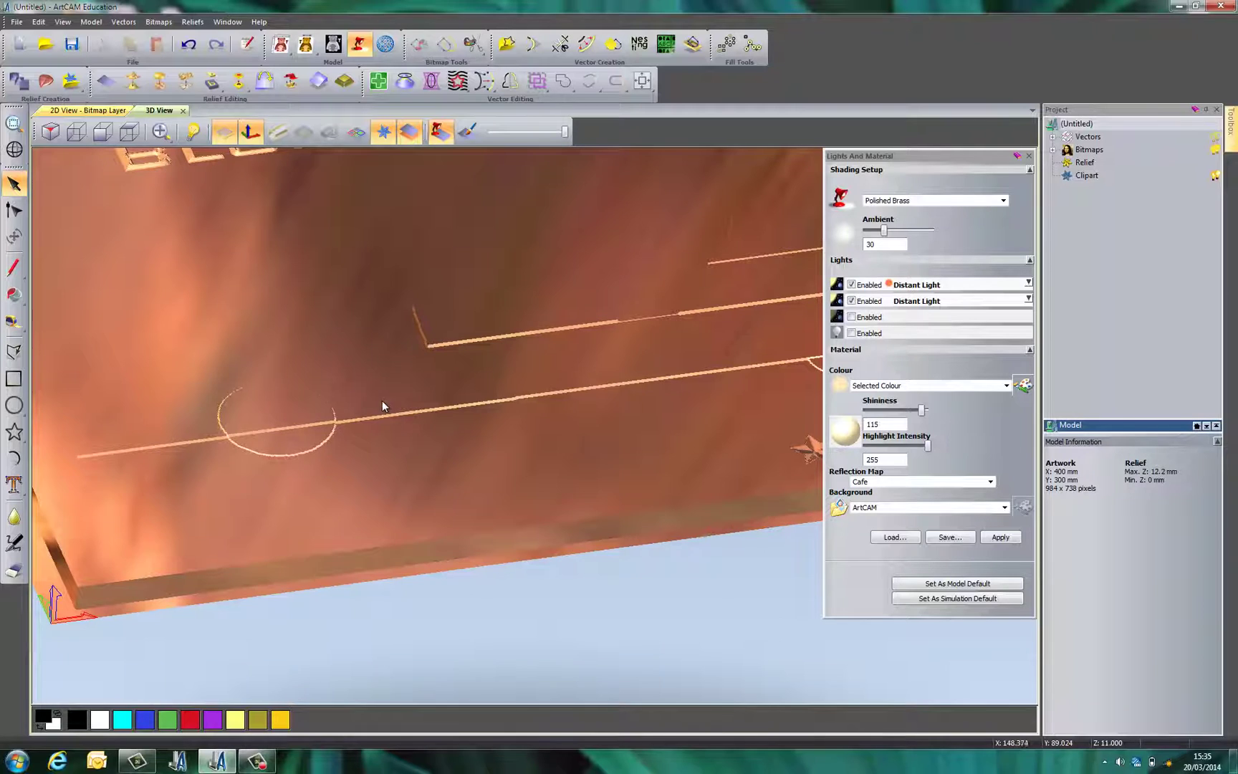
scroll(377, 397, "down", 2)
middle_click_drag(551, 384, 527, 385)
left_click(882, 200)
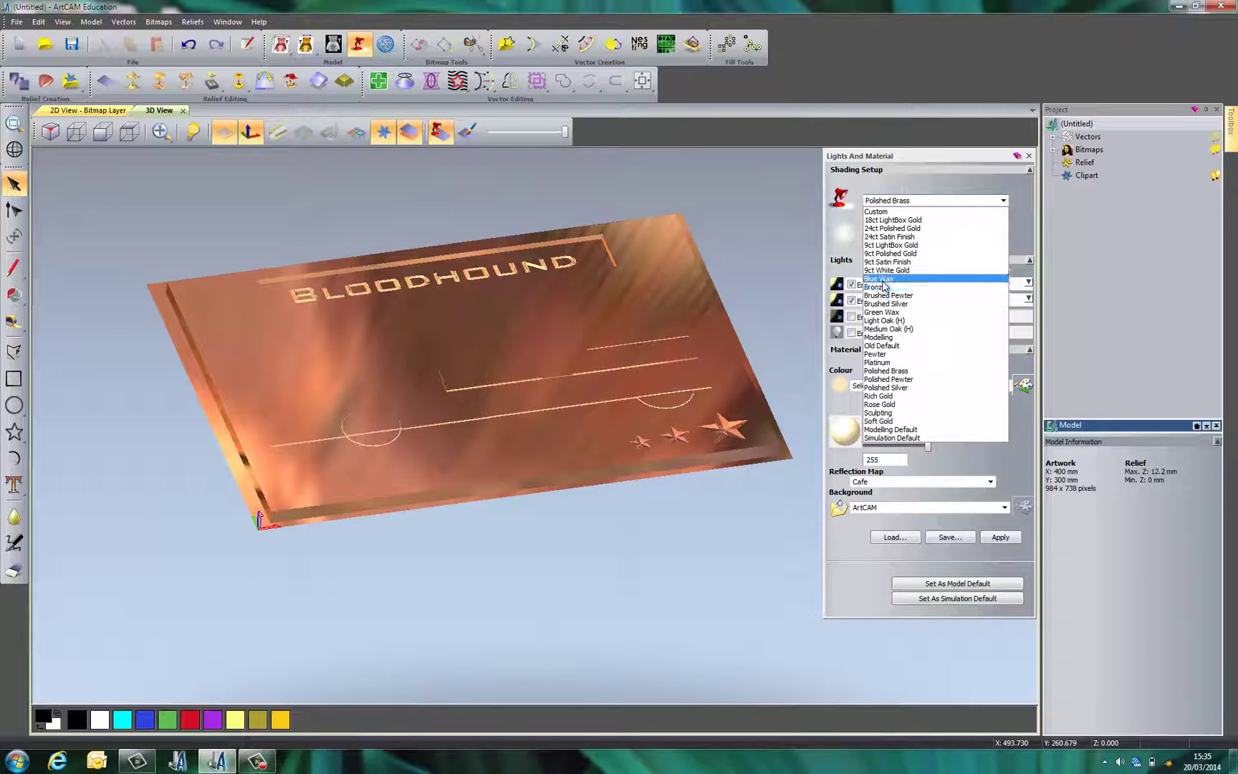
- Apply Blue Wax, view the plate from the top, and turn off the zero plane
left_click(881, 278)
left_click(1002, 538)
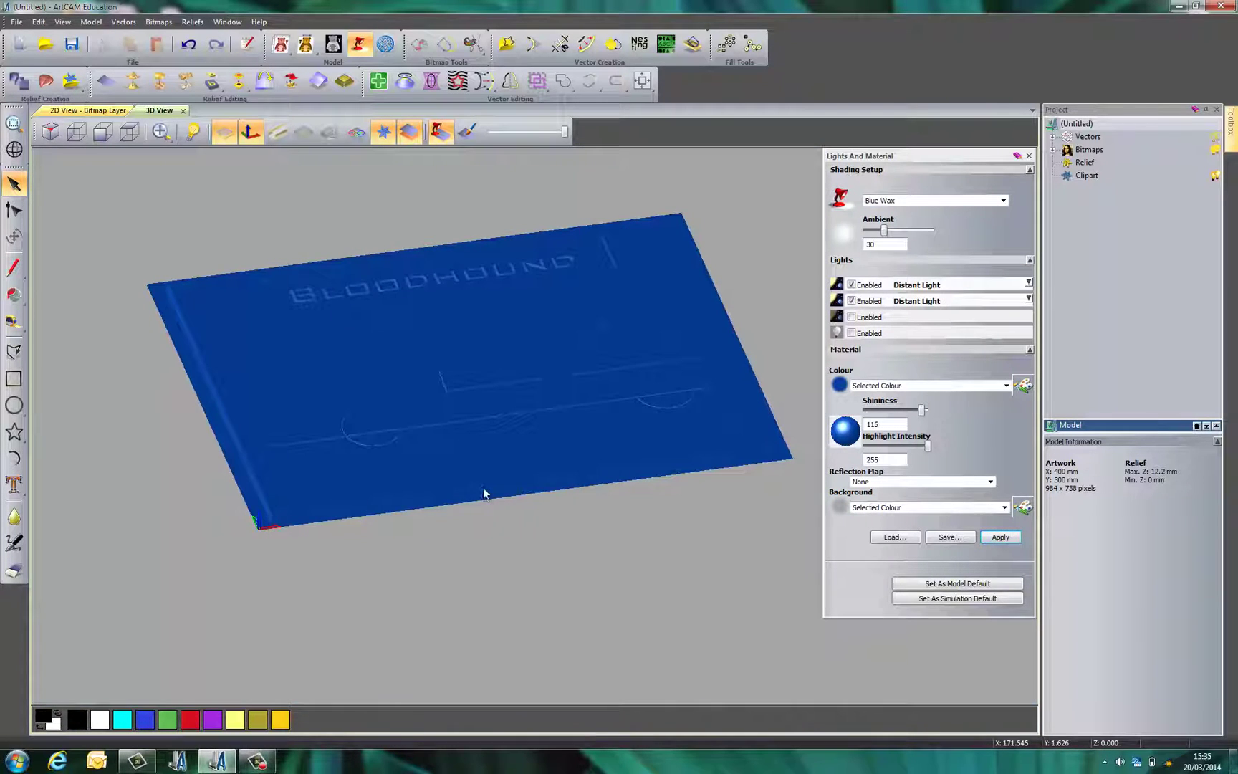
left_click_drag(570, 441, 555, 600)
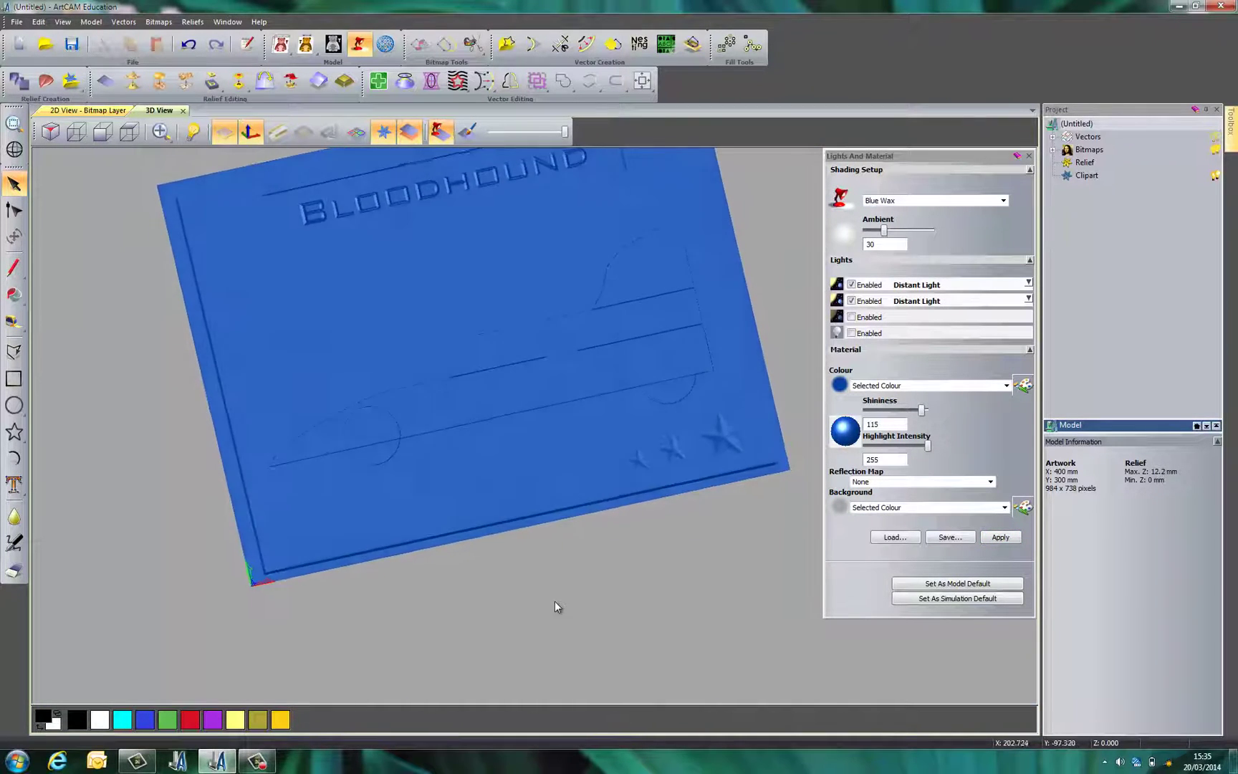
left_click(129, 132)
middle_click_drag(457, 418, 298, 404)
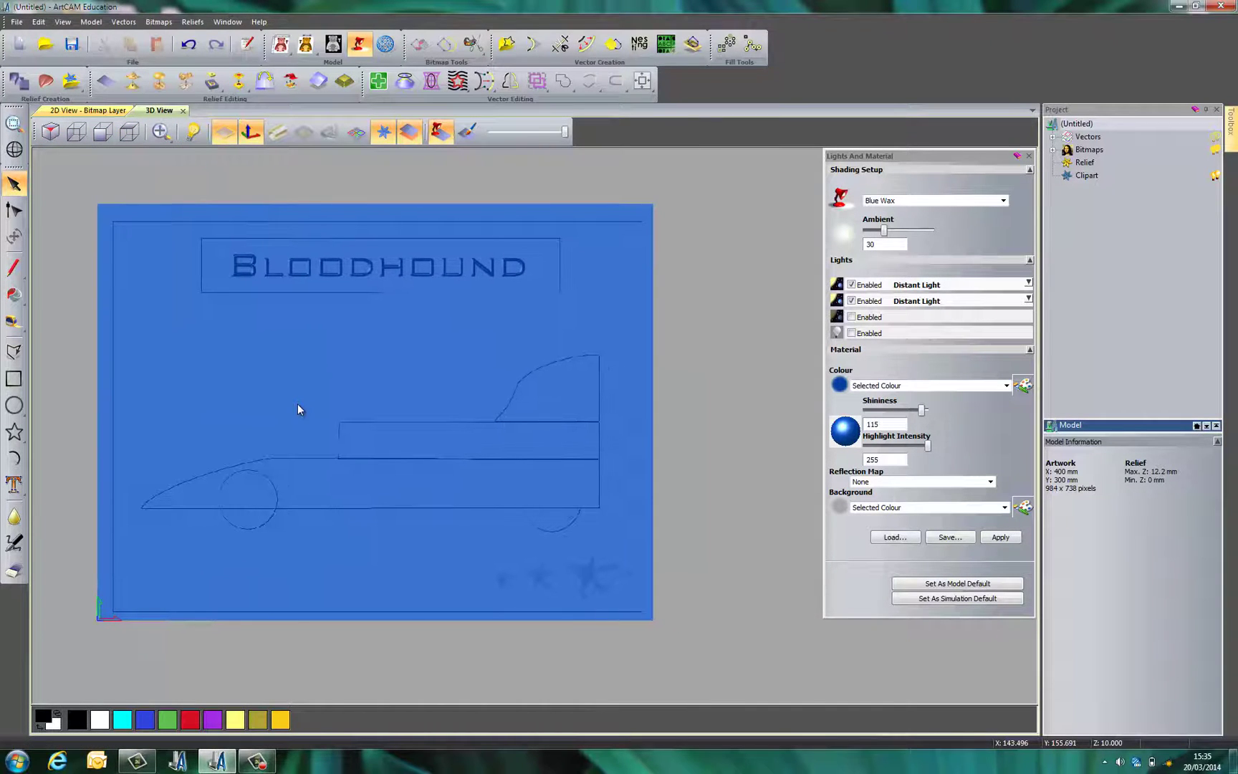
left_click(221, 139)
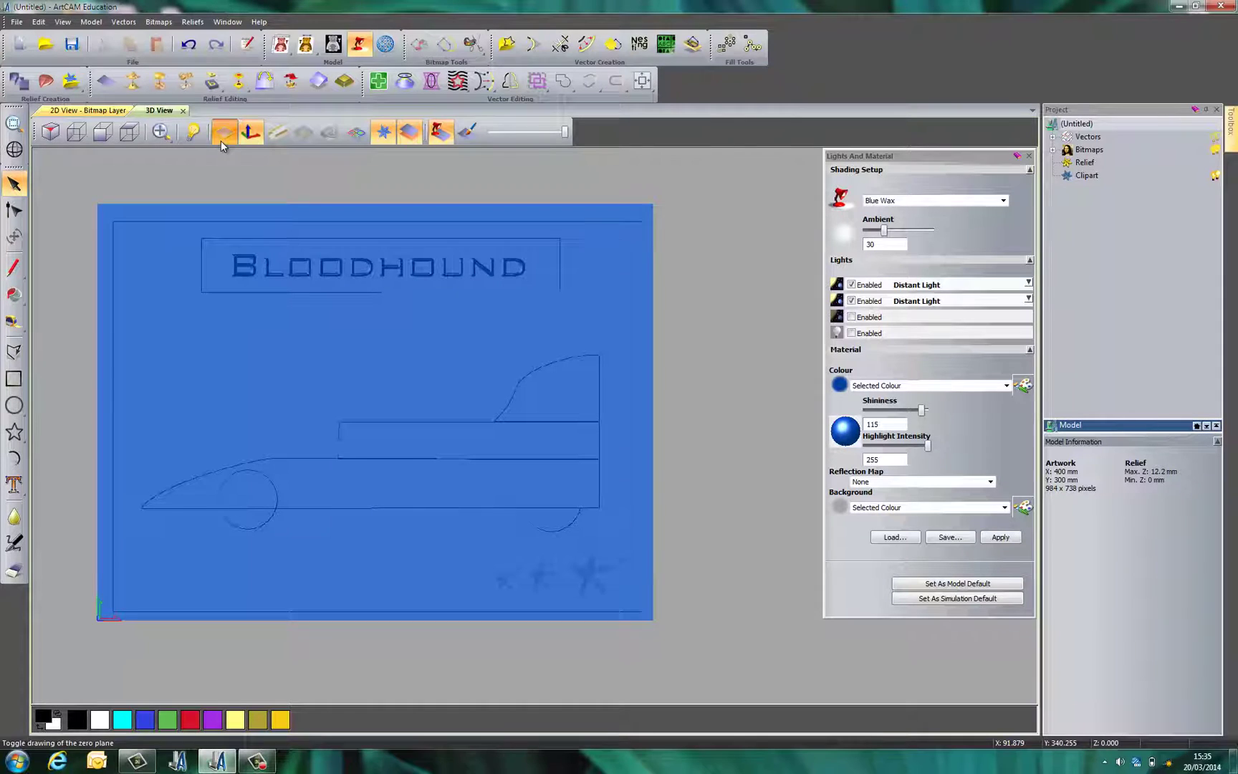
left_click_drag(362, 434, 633, 344)
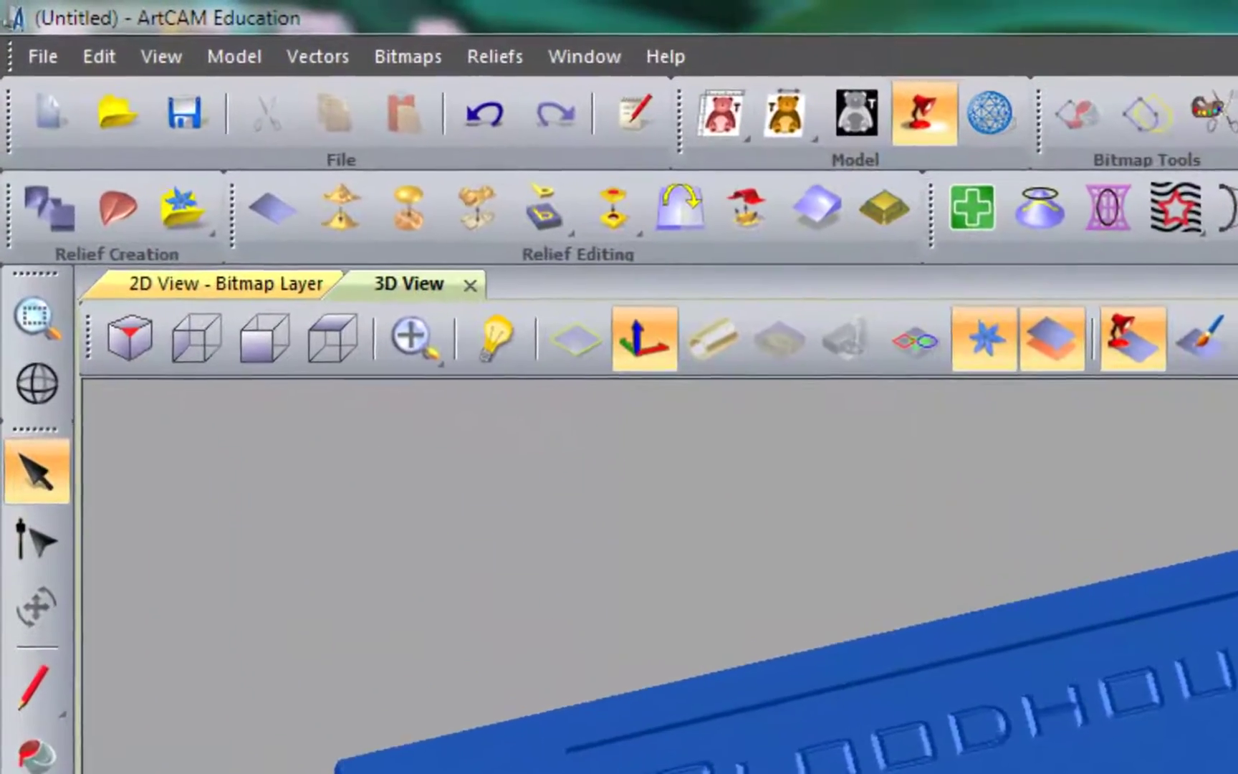
- Save the composite relief to the Desktop as an ArtCAM Relief file named after the BLOODHOUND plaque
left_click(38, 63)
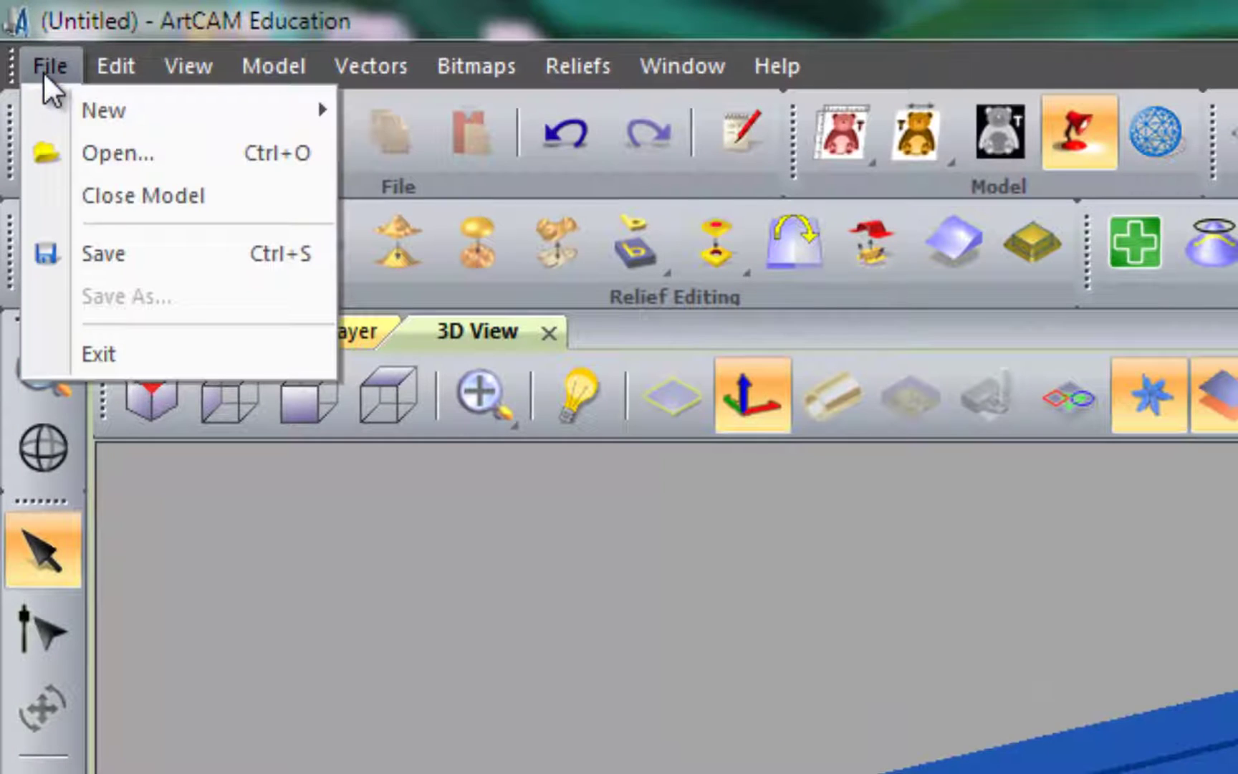
left_click(90, 249)
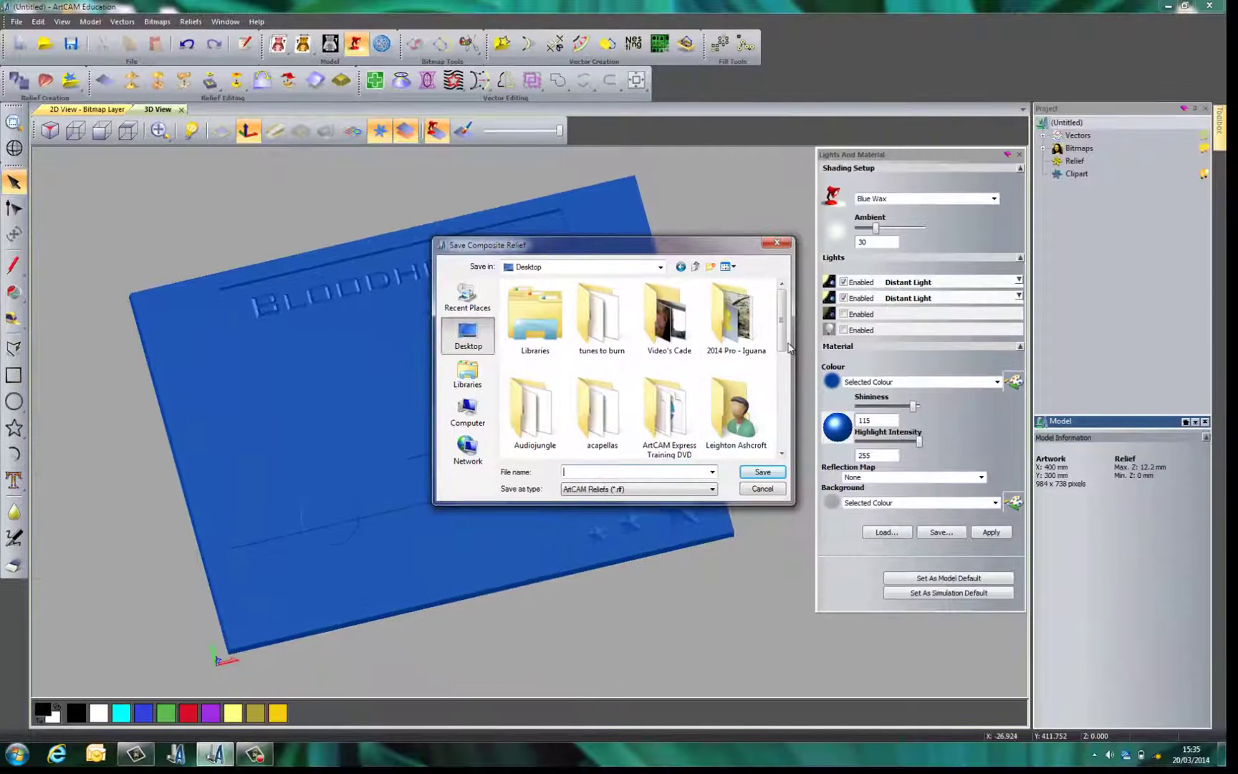
left_click_drag(785, 342, 784, 451)
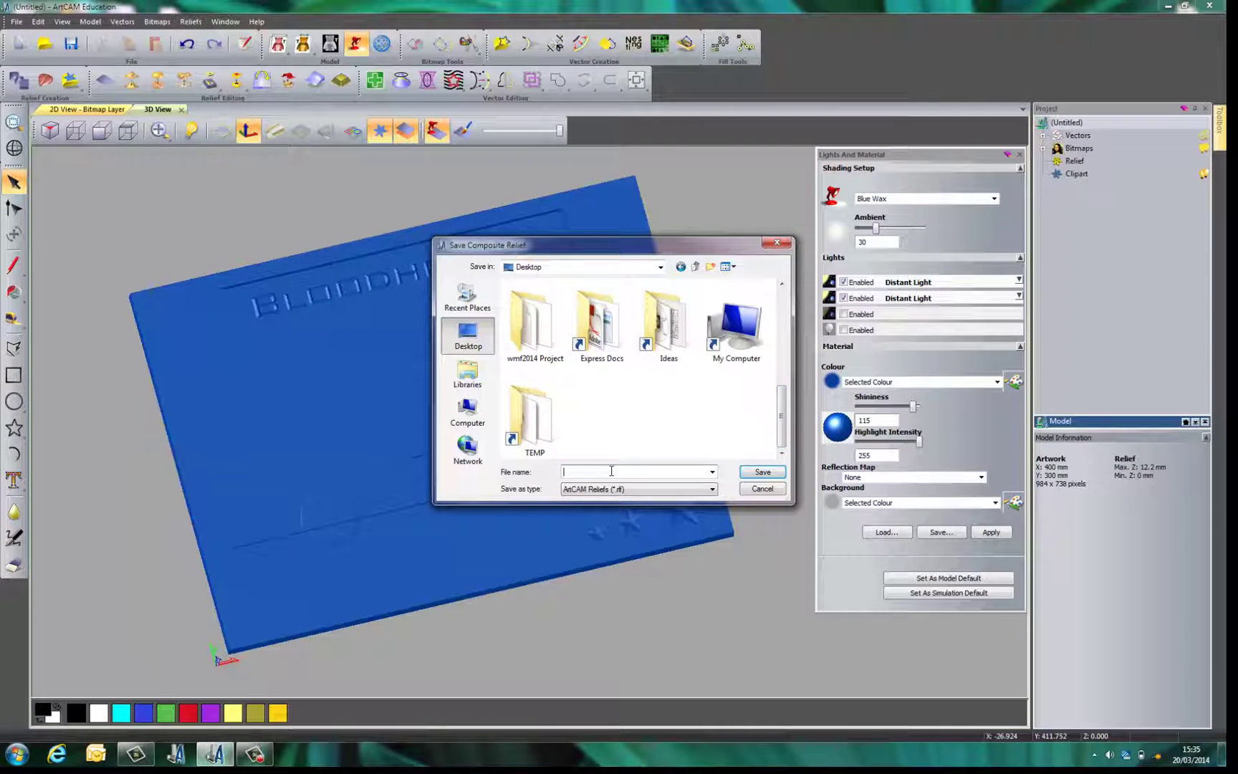
type("bloodhound-robert")
left_click(750, 476)
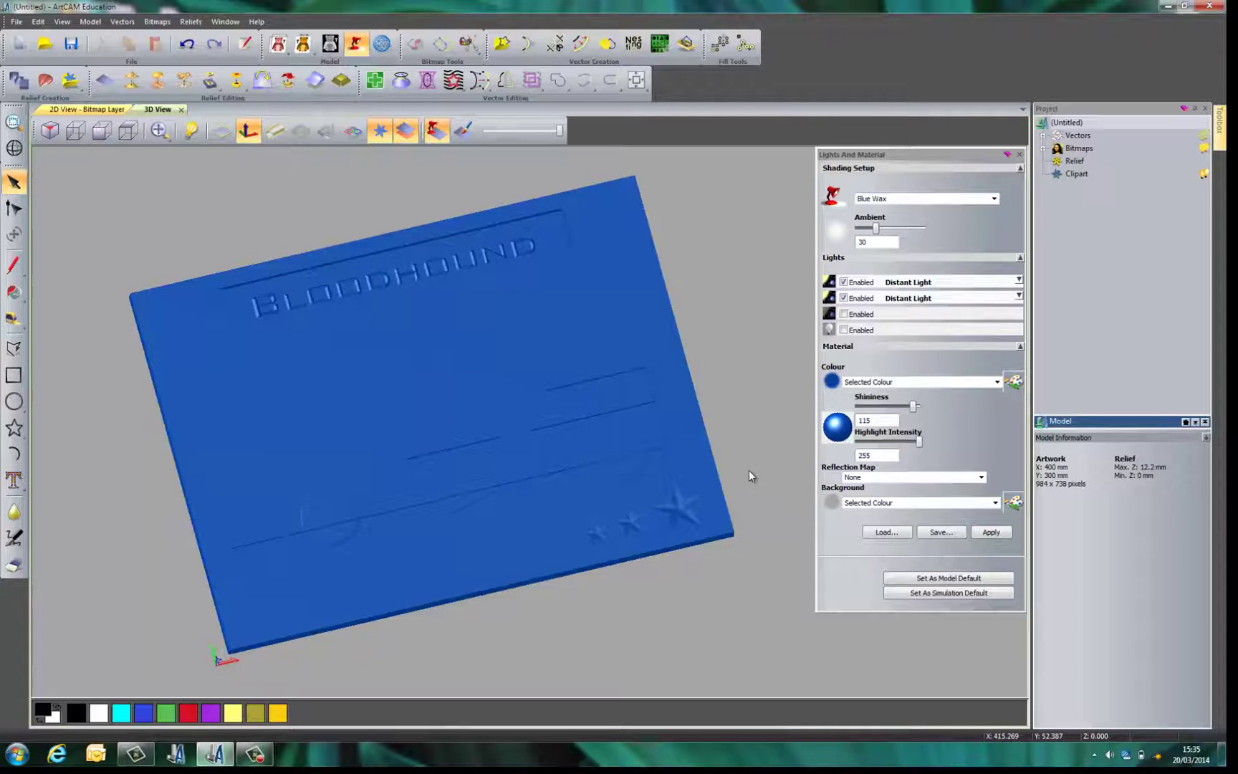